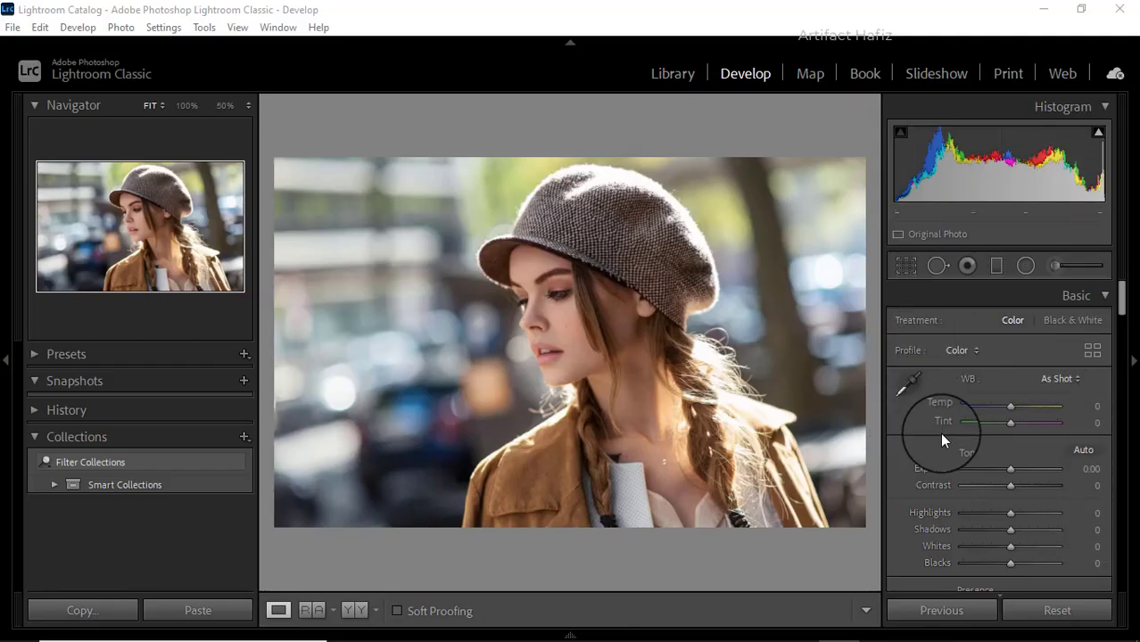
In the Basic panel, set Temp +2, Tint -2, Exposure -0.79 and Contrast +5
{"action": "left_click", "coordinate": [1013, 407]}
{"action": "mouse_move", "coordinate": [1012, 406]}
{"action": "left_mouse_down"}
{"action": "mouse_move", "coordinate": [1001, 413]}
{"action": "mouse_move", "coordinate": [1015, 415]}
{"action": "mouse_move", "coordinate": [1009, 427]}
{"action": "left_mouse_up"}
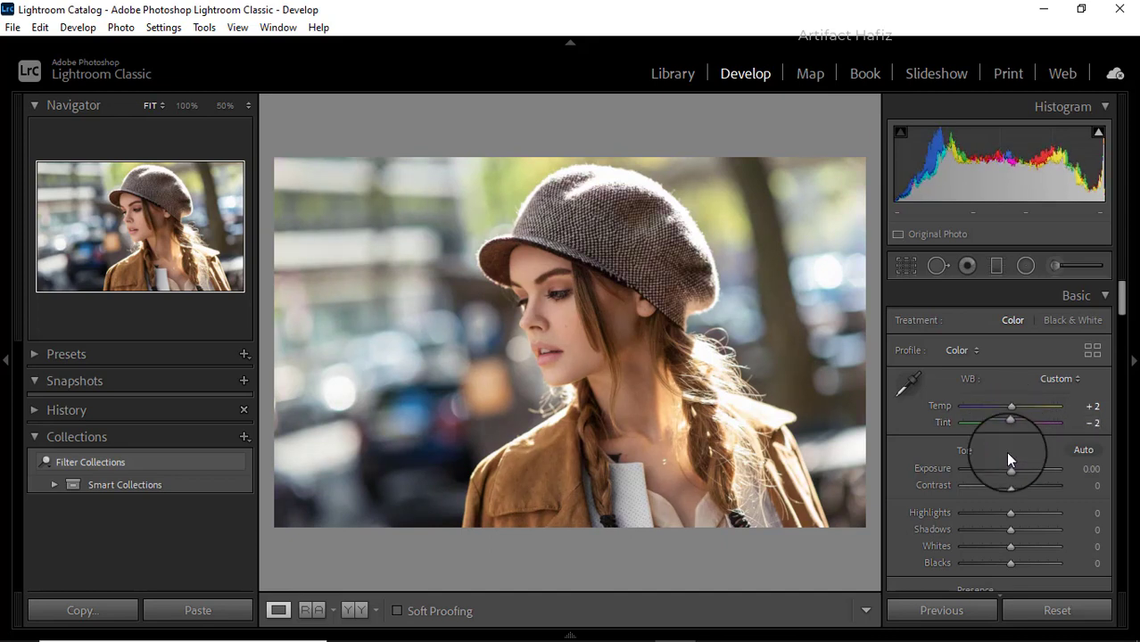
{"action": "mouse_move", "coordinate": [1009, 468]}
{"action": "left_mouse_down"}
{"action": "mouse_move", "coordinate": [986, 471]}
{"action": "mouse_move", "coordinate": [1021, 487]}
{"action": "mouse_move", "coordinate": [1013, 483]}
{"action": "left_mouse_up"}
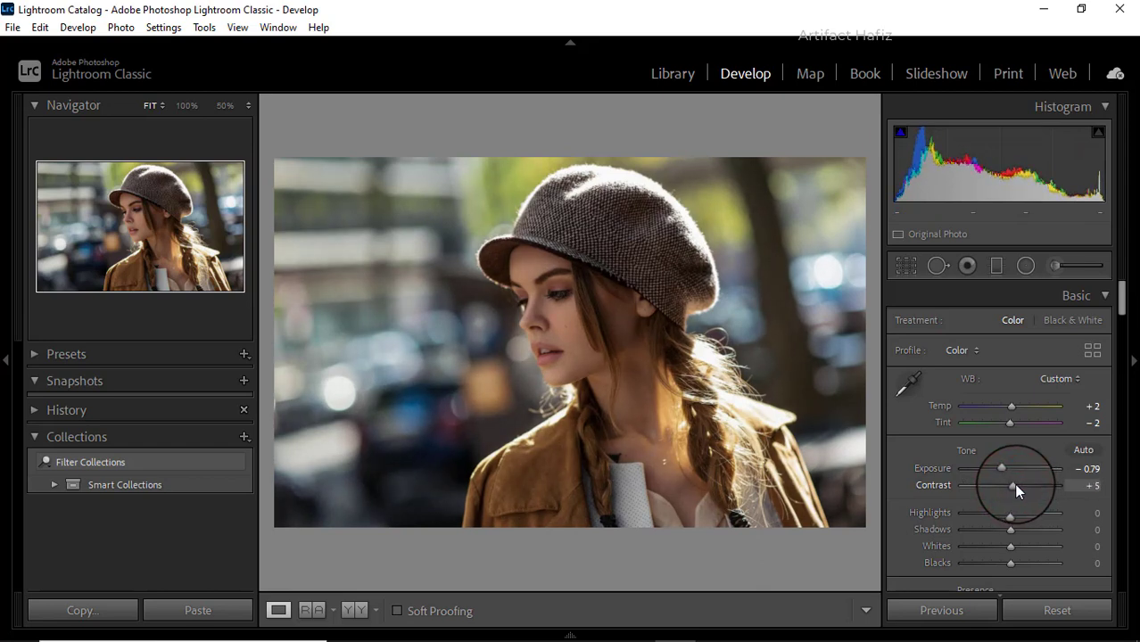
Pull Highlights to -56 and set Shadows +12, Whites +79, Blacks +25, Texture -5, Clarity +9
{"action": "scroll", "coordinate": [1011, 450], "scroll_direction": "down", "scroll_amount": 3}
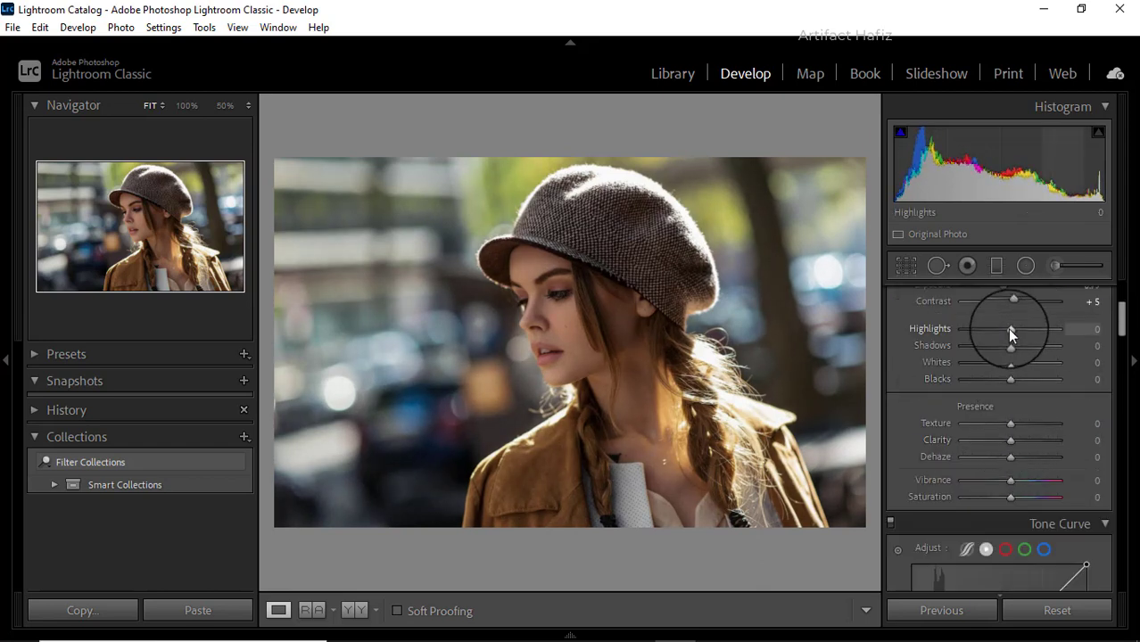
{"action": "mouse_move", "coordinate": [1009, 328]}
{"action": "left_mouse_down"}
{"action": "mouse_move", "coordinate": [990, 338]}
{"action": "mouse_move", "coordinate": [1020, 343]}
{"action": "mouse_move", "coordinate": [992, 344]}
{"action": "mouse_move", "coordinate": [1026, 357]}
{"action": "mouse_move", "coordinate": [973, 359]}
{"action": "mouse_move", "coordinate": [984, 365]}
{"action": "mouse_move", "coordinate": [1018, 346]}
{"action": "mouse_move", "coordinate": [1048, 363]}
{"action": "mouse_move", "coordinate": [1023, 379]}
{"action": "left_mouse_up"}
{"action": "left_click", "coordinate": [1008, 363]}
{"action": "left_click", "coordinate": [1010, 379]}
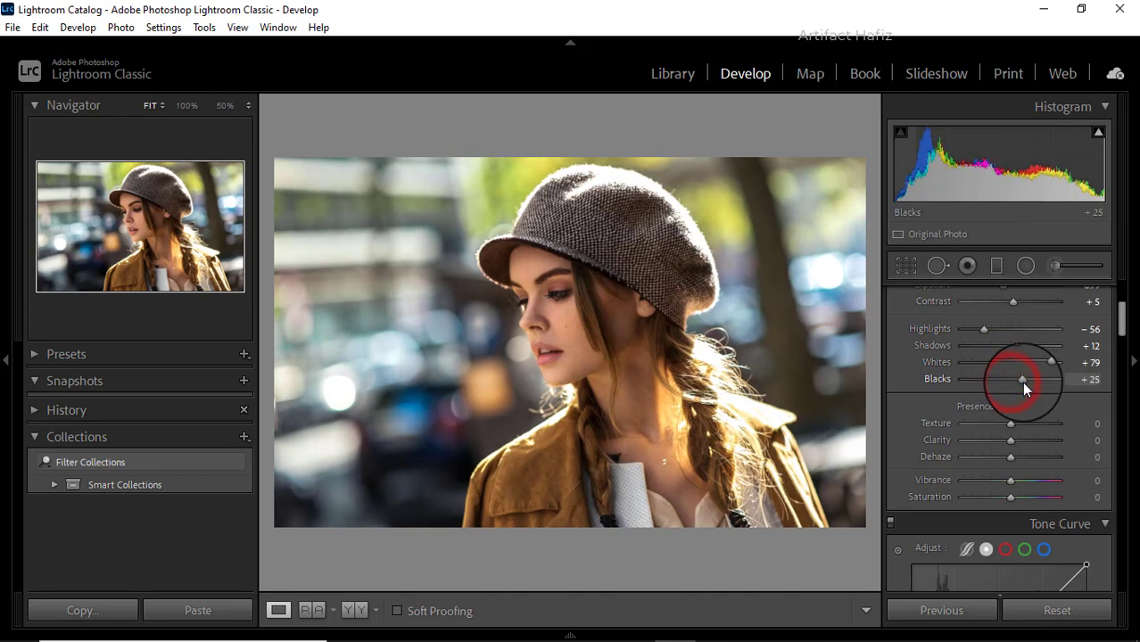
{"action": "left_click_drag", "start_coordinate": [1010, 425], "coordinate": [1015, 440]}
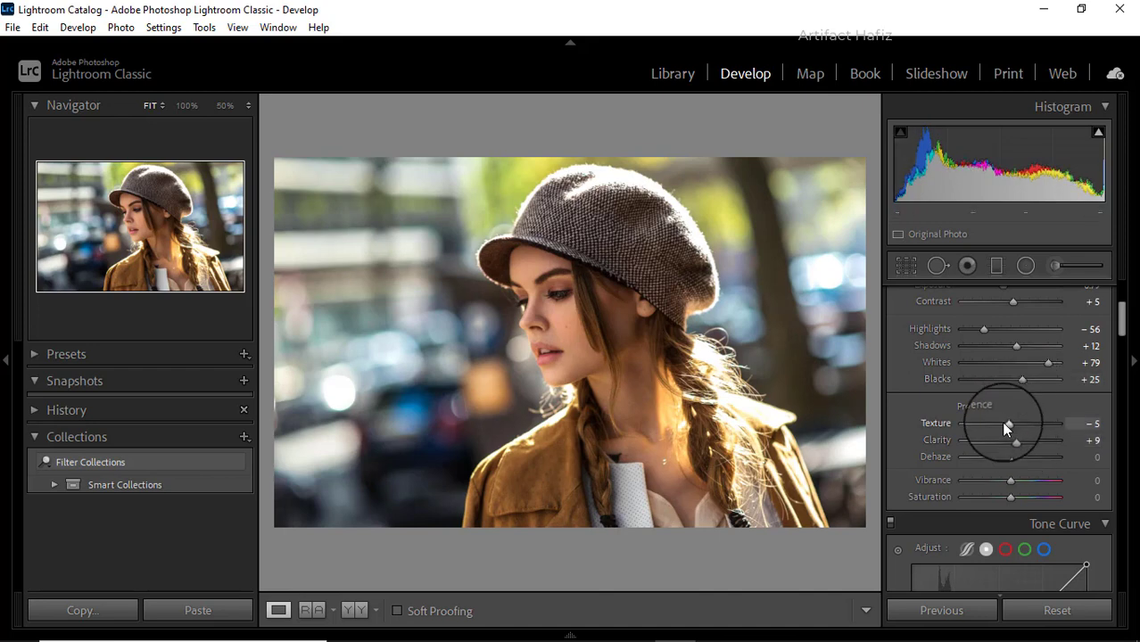
Bring Texture back to -5, then set Vibrance +9 and Saturation -4
{"action": "left_click_drag", "start_coordinate": [1008, 423], "coordinate": [1002, 431]}
{"action": "scroll", "coordinate": [1005, 448], "scroll_direction": "up", "scroll_amount": 3}
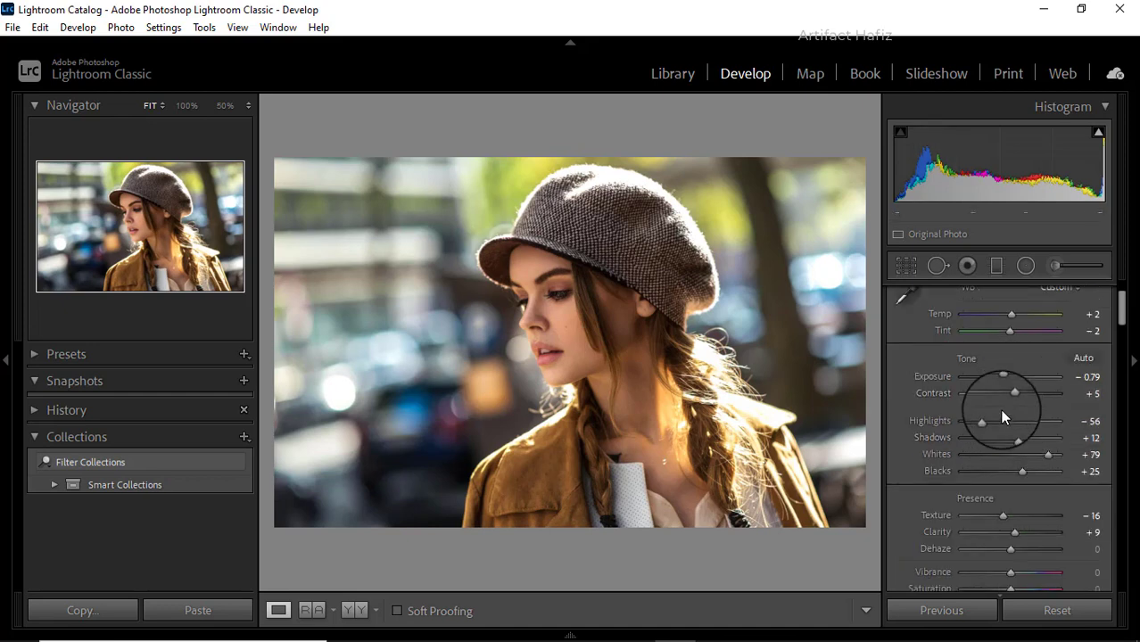
{"action": "scroll", "coordinate": [1002, 417], "scroll_direction": "down", "scroll_amount": 2}
{"action": "mouse_move", "coordinate": [1003, 423]}
{"action": "left_mouse_down"}
{"action": "mouse_move", "coordinate": [1024, 457]}
{"action": "mouse_move", "coordinate": [999, 456]}
{"action": "mouse_move", "coordinate": [1010, 461]}
{"action": "left_mouse_up"}
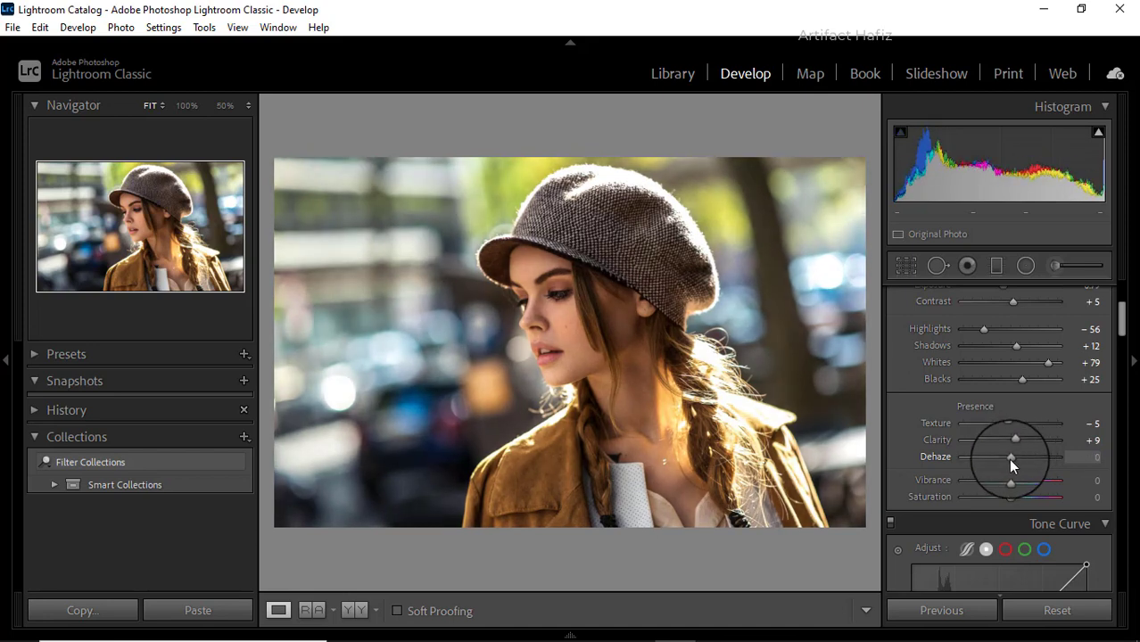
{"action": "scroll", "coordinate": [1014, 443], "scroll_direction": "down", "scroll_amount": 2}
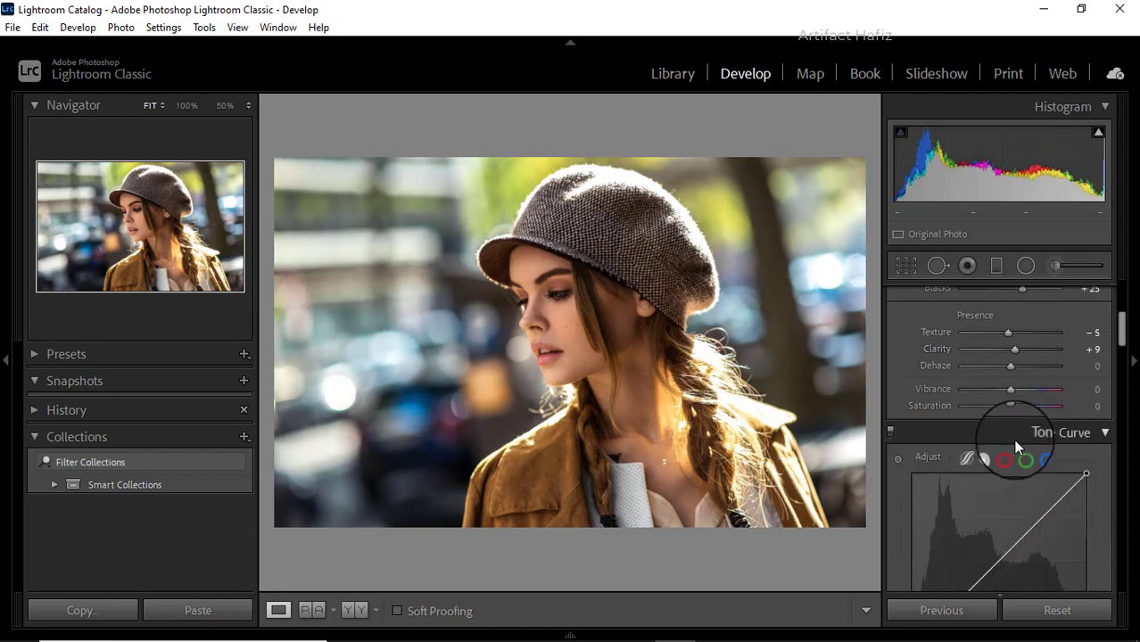
{"action": "mouse_move", "coordinate": [1010, 389]}
{"action": "left_mouse_down"}
{"action": "mouse_move", "coordinate": [1025, 389]}
{"action": "mouse_move", "coordinate": [1011, 393]}
{"action": "mouse_move", "coordinate": [1009, 410]}
{"action": "left_mouse_up"}
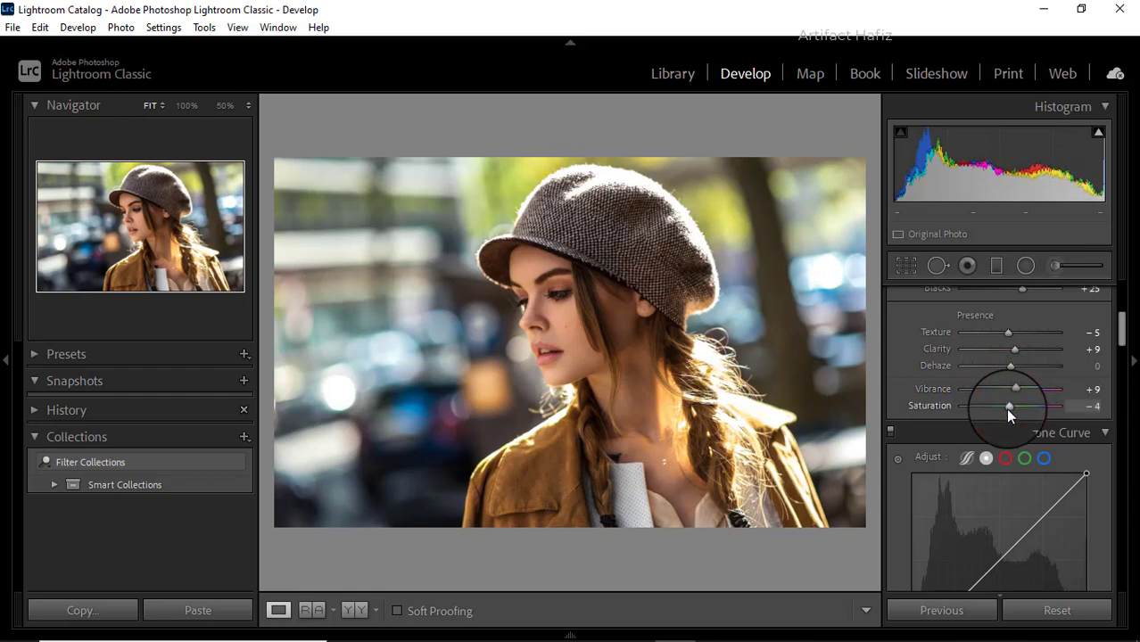
{"action": "scroll", "coordinate": [1014, 389], "scroll_direction": "down", "scroll_amount": 2}
{"action": "scroll", "coordinate": [1016, 388], "scroll_direction": "down", "scroll_amount": 2}
Add shadow and highlight points to the RGB point curve for a gentle S-curve
{"action": "scroll", "coordinate": [1015, 388], "scroll_direction": "up", "scroll_amount": 2}
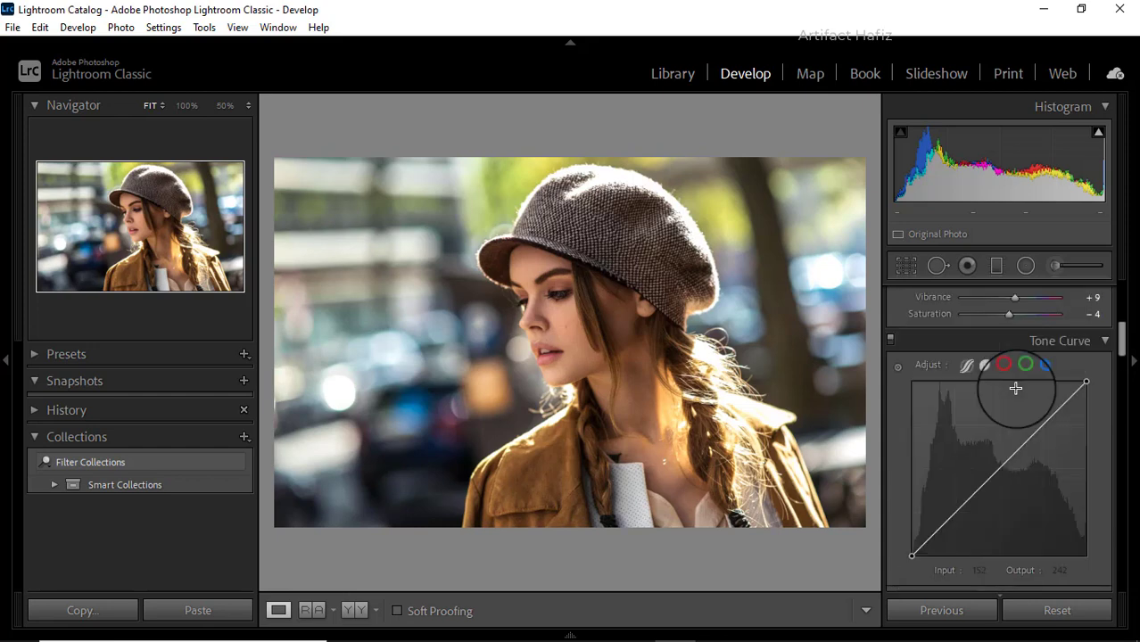
{"action": "left_click", "coordinate": [986, 366]}
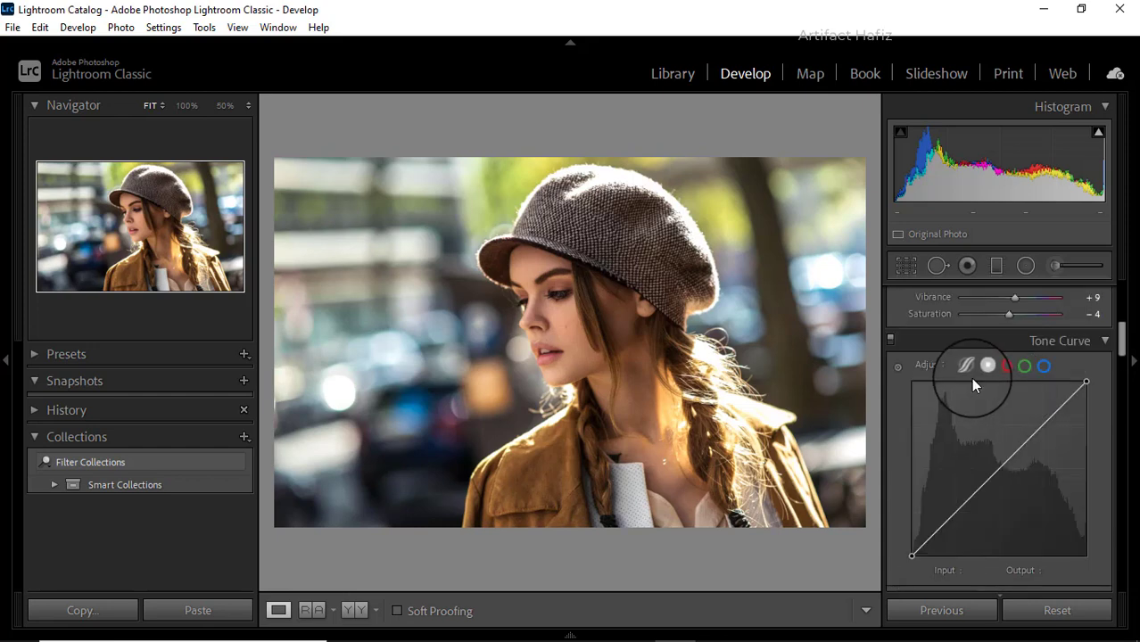
{"action": "left_click", "coordinate": [952, 513]}
{"action": "left_click_drag", "start_coordinate": [1042, 425], "coordinate": [1040, 412]}
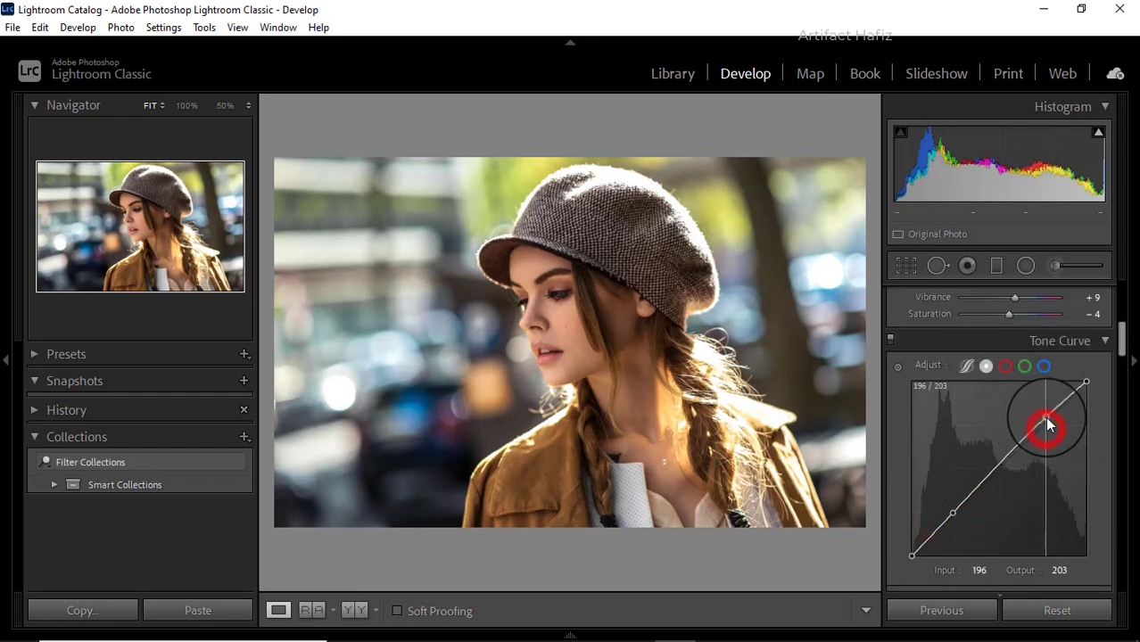
{"action": "left_click_drag", "start_coordinate": [952, 513], "coordinate": [957, 513]}
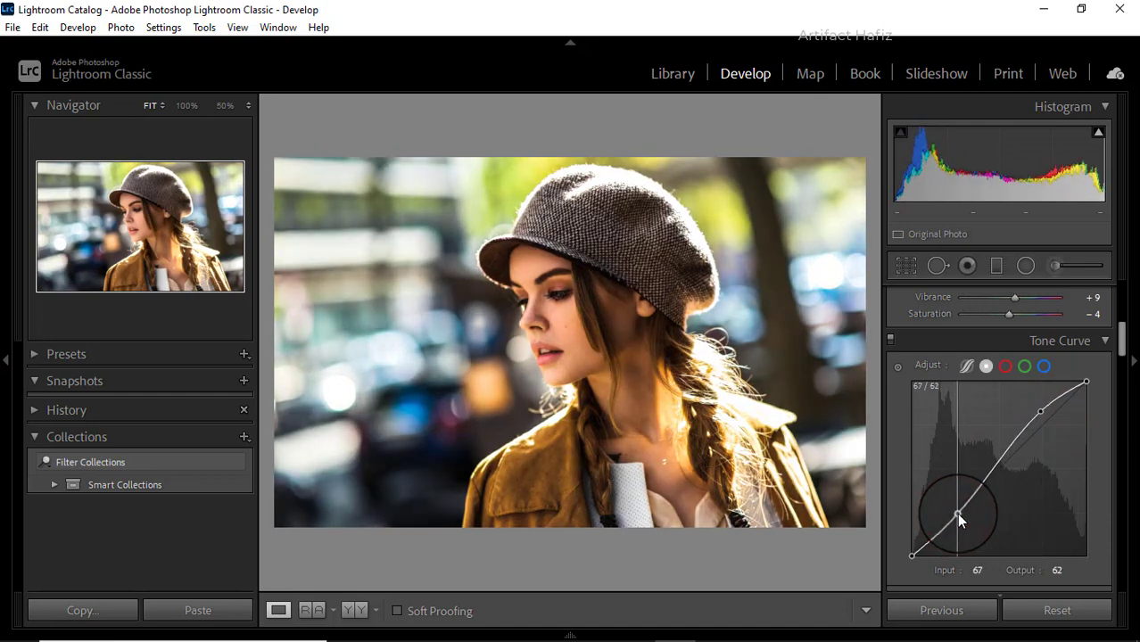
Raise the Blue channel curve's black point to output 6
{"action": "scroll", "coordinate": [1012, 410], "scroll_direction": "down", "scroll_amount": 3}
{"action": "scroll", "coordinate": [1011, 420], "scroll_direction": "up", "scroll_amount": 3}
{"action": "left_click", "coordinate": [1044, 366]}
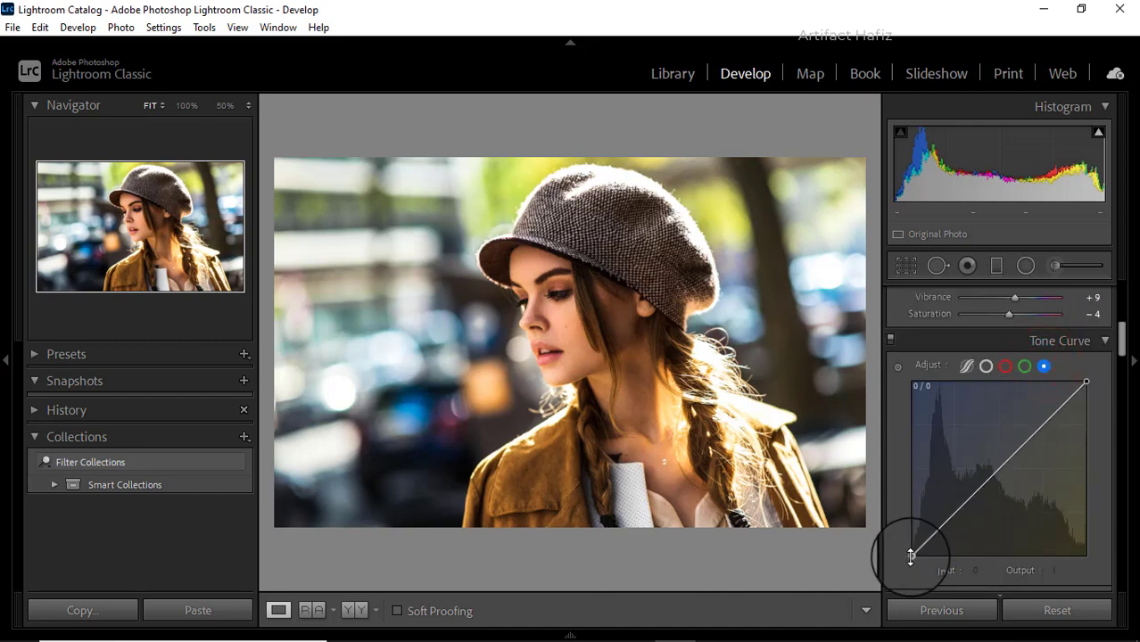
{"action": "left_click_drag", "start_coordinate": [911, 557], "coordinate": [901, 554]}
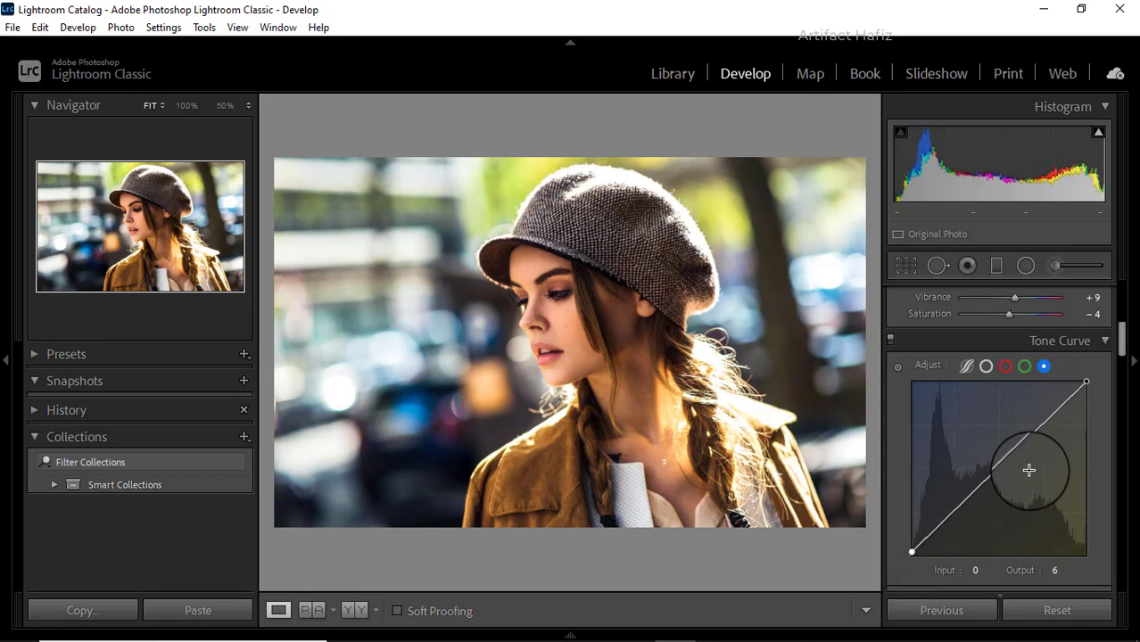
{"action": "scroll", "coordinate": [1028, 470], "scroll_direction": "down", "scroll_amount": 2}
Set HSL saturation: Red +18, Yellow -65, Green -88, Aqua +7, Blue +15
{"action": "scroll", "coordinate": [1028, 470], "scroll_direction": "down", "scroll_amount": 2}
{"action": "scroll", "coordinate": [1028, 471], "scroll_direction": "down", "scroll_amount": 2}
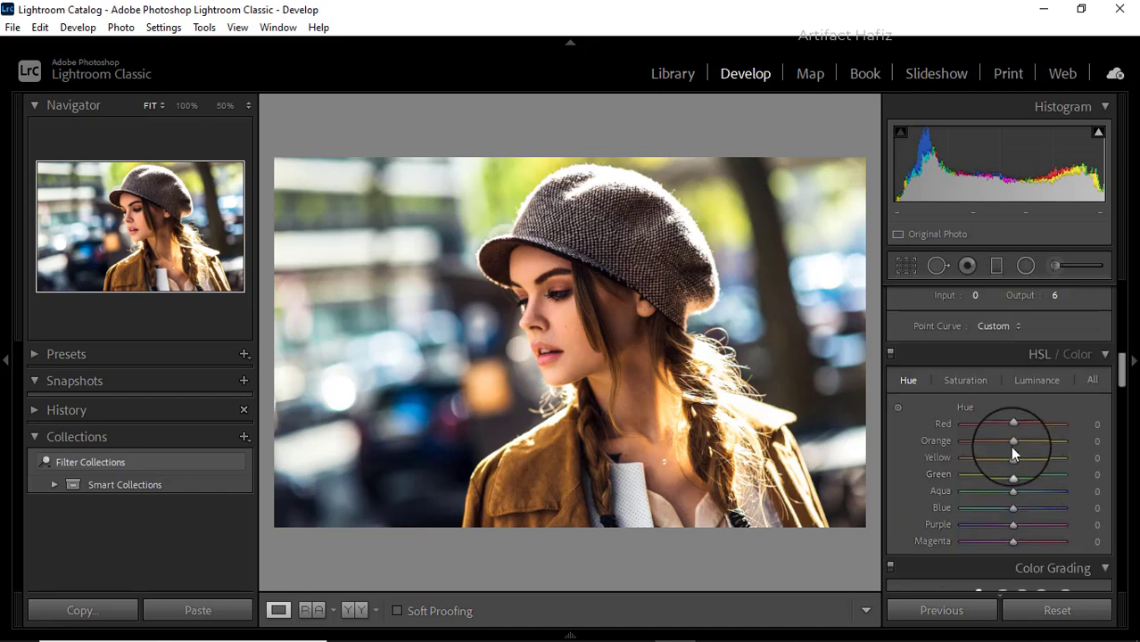
{"action": "left_click", "coordinate": [968, 379]}
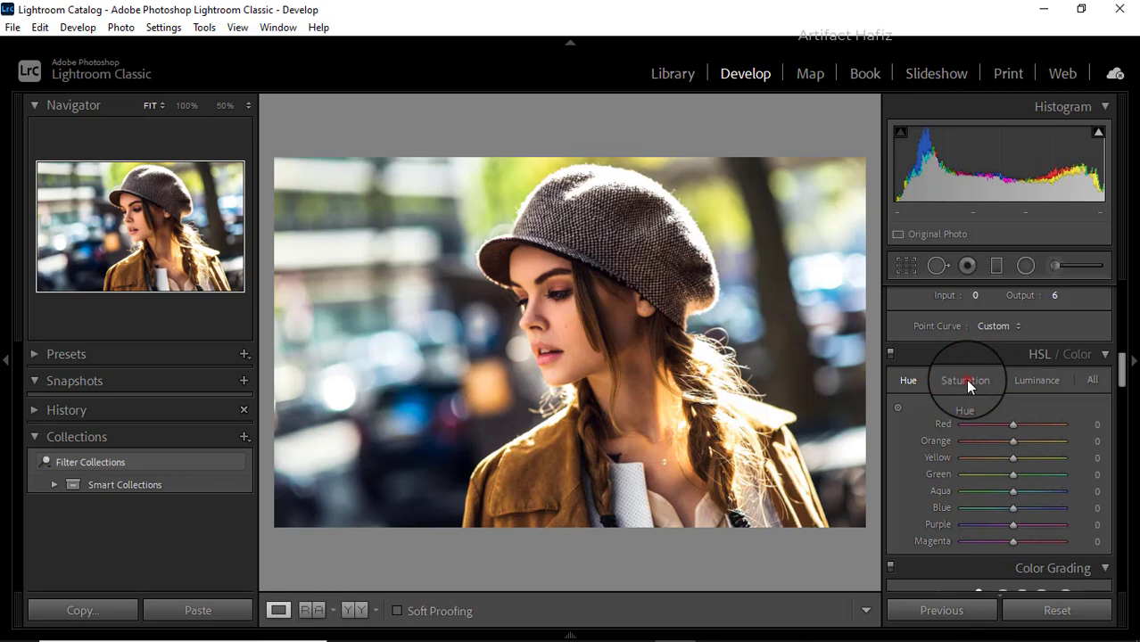
{"action": "left_click", "coordinate": [965, 379]}
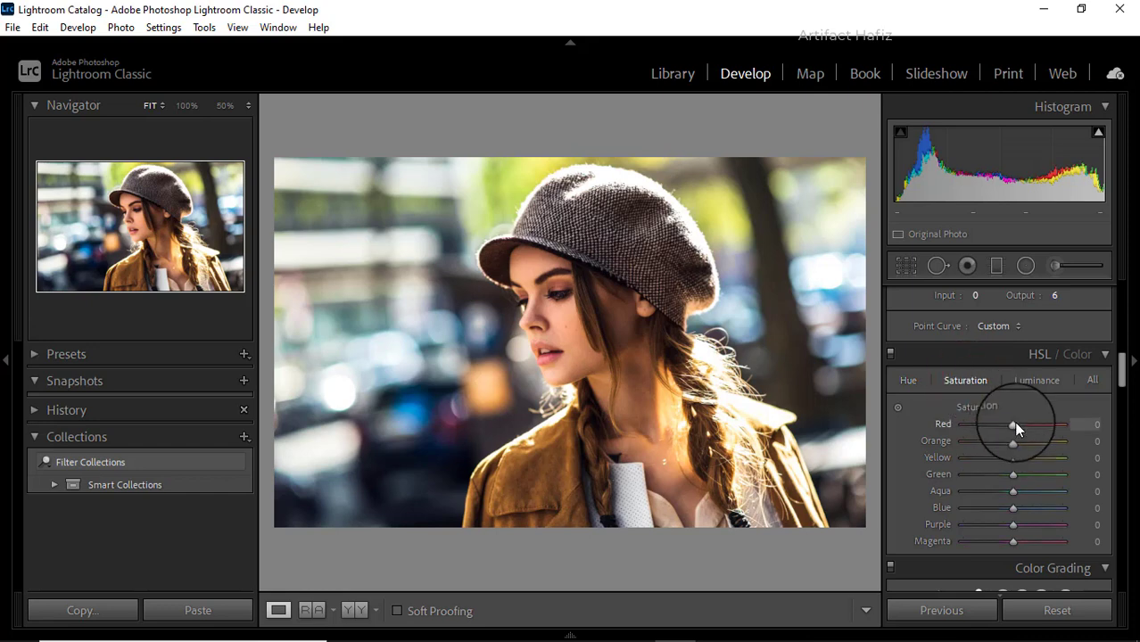
{"action": "mouse_move", "coordinate": [1013, 423]}
{"action": "left_mouse_down"}
{"action": "mouse_move", "coordinate": [1023, 434]}
{"action": "mouse_move", "coordinate": [967, 475]}
{"action": "left_mouse_up"}
{"action": "left_click", "coordinate": [1013, 457]}
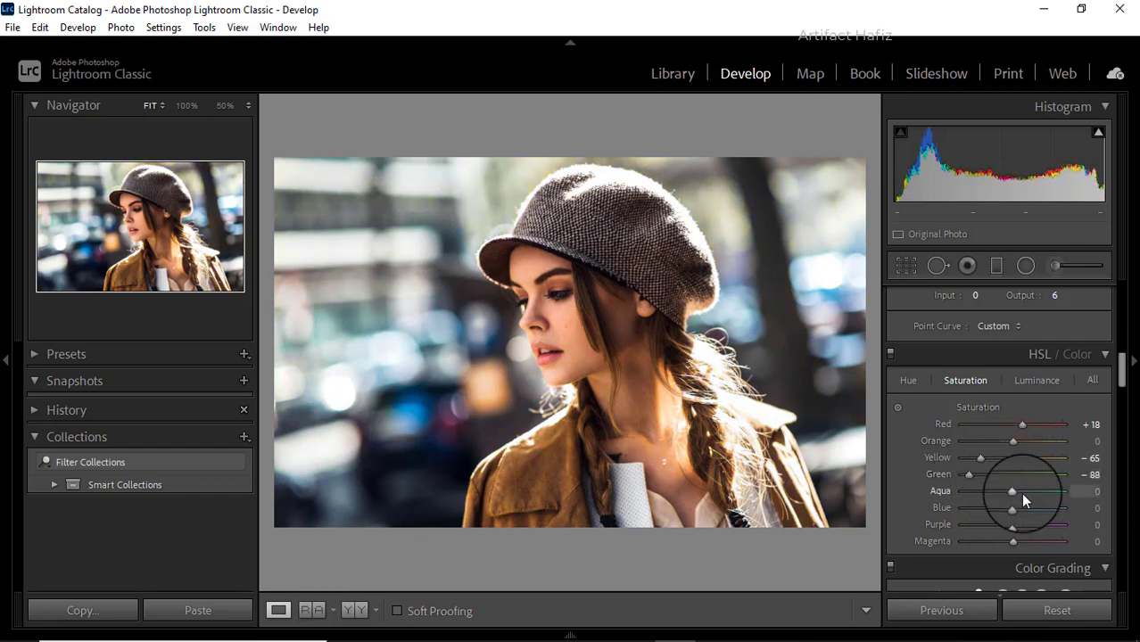
{"action": "left_click_drag", "start_coordinate": [1015, 492], "coordinate": [1020, 508]}
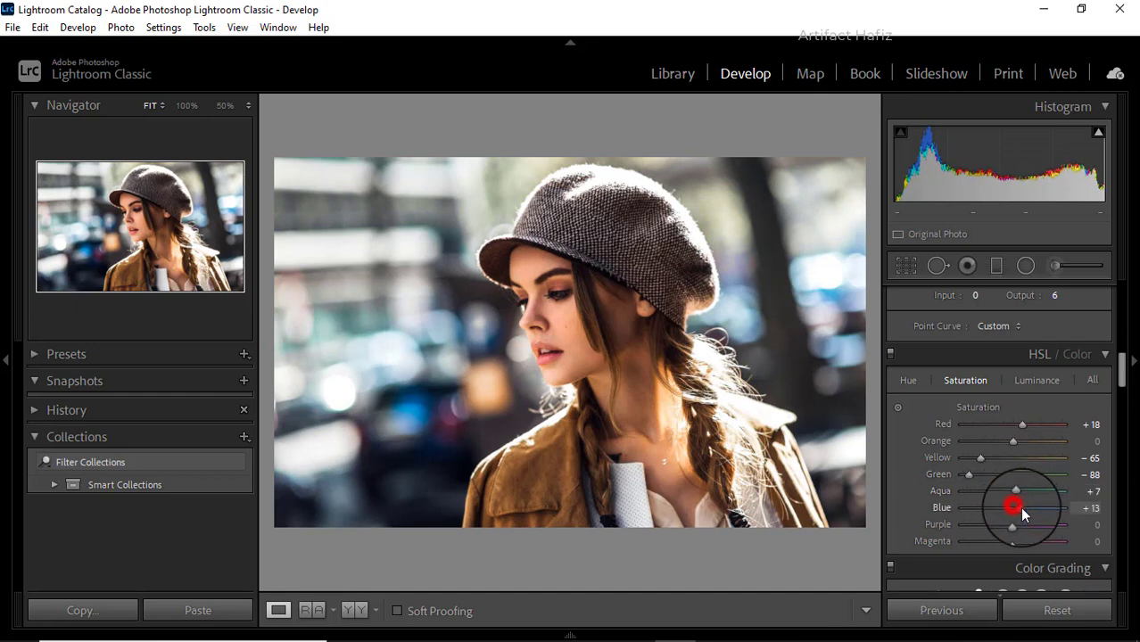
Set luminance to Yellow -38, Green -28, Aqua +10, Blue +23, and hue to Aqua -40, Blue -8
{"action": "left_click", "coordinate": [1038, 382]}
{"action": "mouse_move", "coordinate": [1021, 474]}
{"action": "left_mouse_down"}
{"action": "mouse_move", "coordinate": [992, 475]}
{"action": "mouse_move", "coordinate": [981, 458]}
{"action": "mouse_move", "coordinate": [1000, 473]}
{"action": "left_mouse_up"}
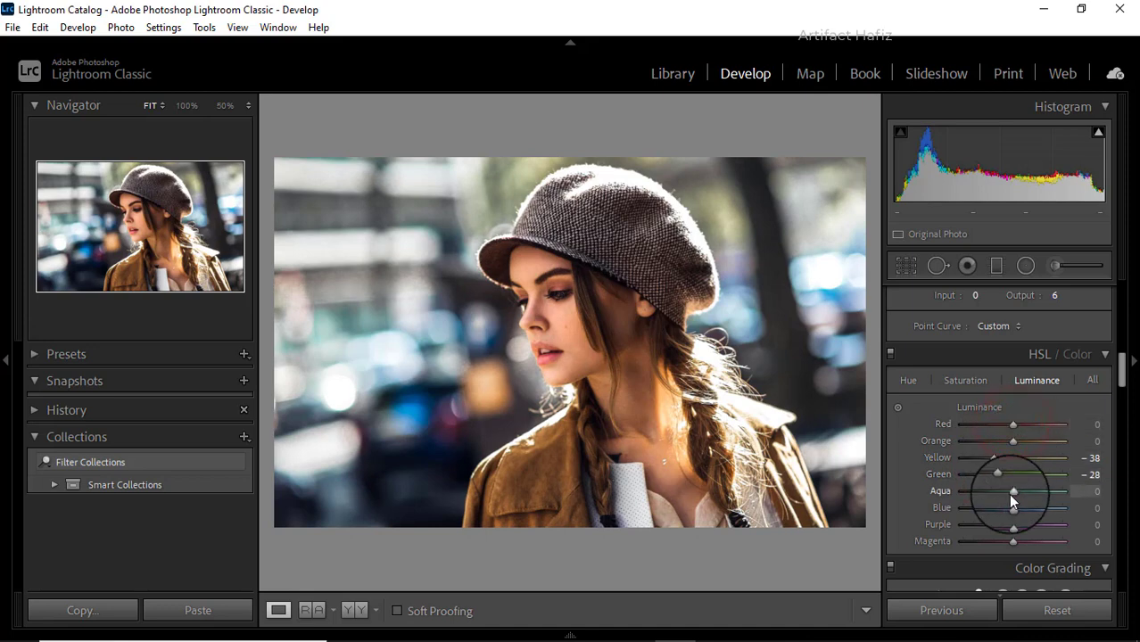
{"action": "left_click_drag", "start_coordinate": [1011, 493], "coordinate": [1024, 508]}
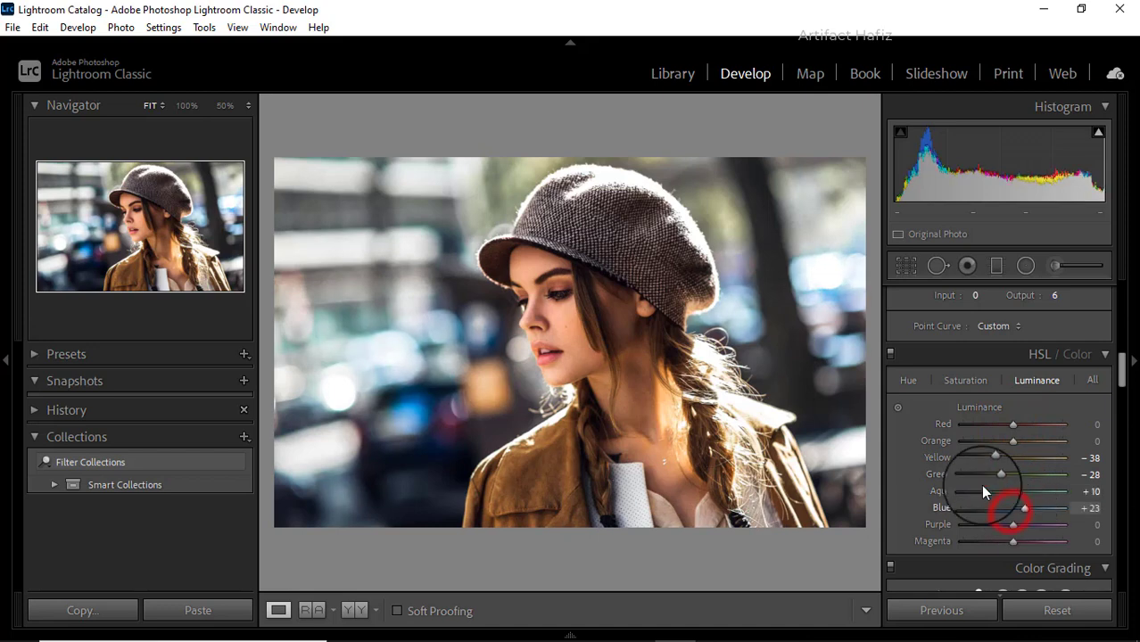
{"action": "left_click", "coordinate": [909, 382]}
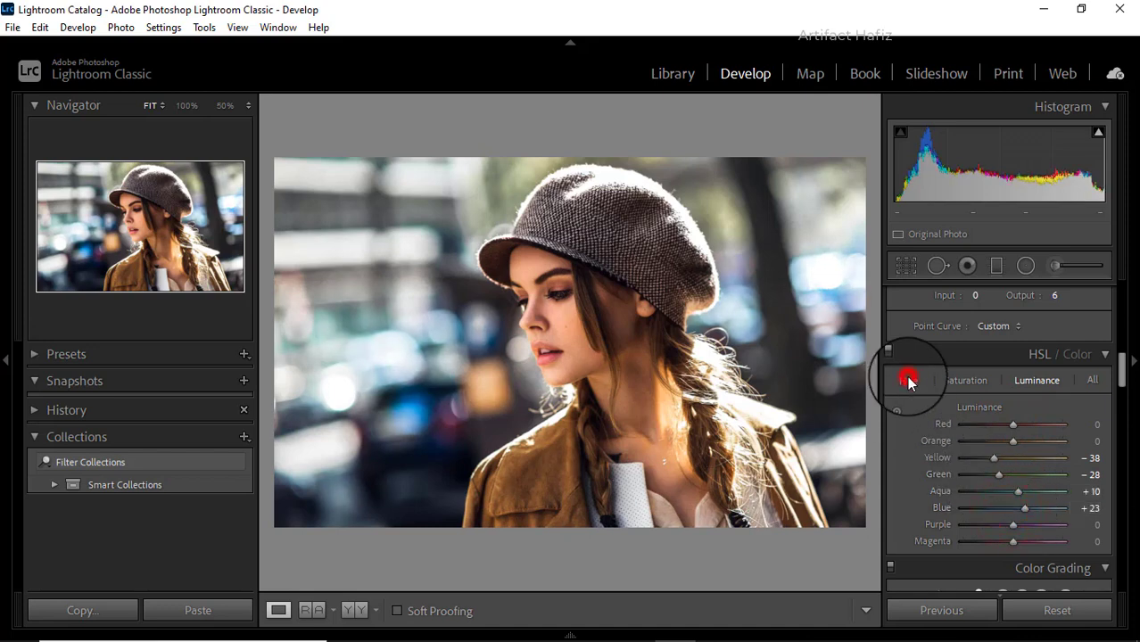
{"action": "mouse_move", "coordinate": [1013, 492]}
{"action": "left_mouse_down"}
{"action": "mouse_move", "coordinate": [978, 496]}
{"action": "mouse_move", "coordinate": [978, 510]}
{"action": "mouse_move", "coordinate": [1005, 518]}
{"action": "left_mouse_up"}
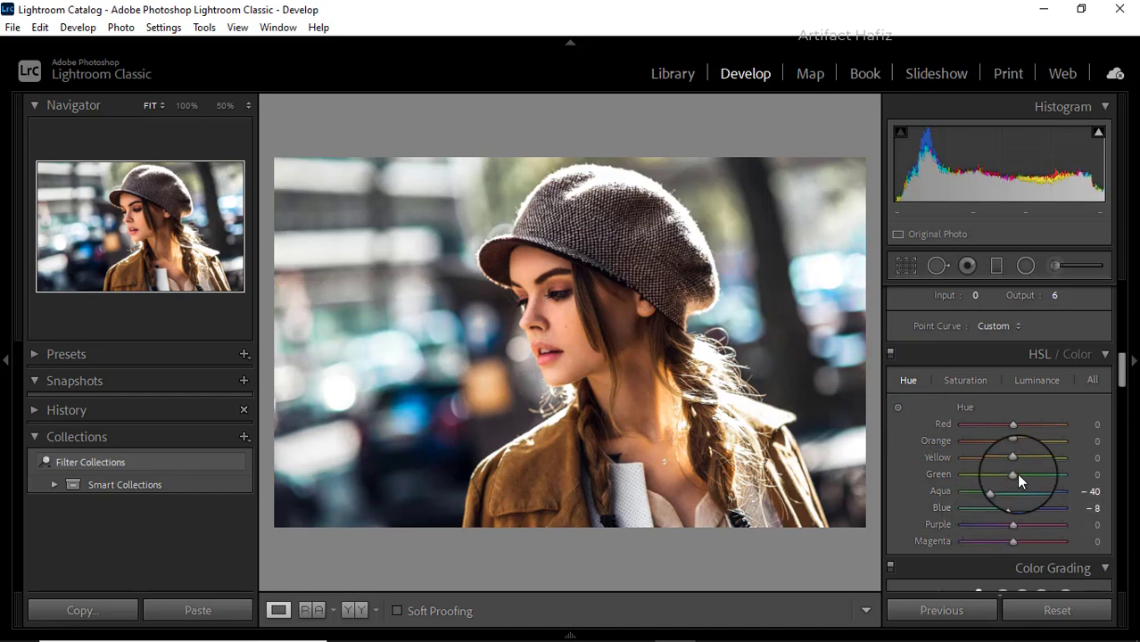
Color-grade with warm midtones, cyan shadows near hue 195, and yellow highlights at saturation 10
{"action": "scroll", "coordinate": [1016, 473], "scroll_direction": "down", "scroll_amount": 3}
{"action": "scroll", "coordinate": [1017, 473], "scroll_direction": "down", "scroll_amount": 2}
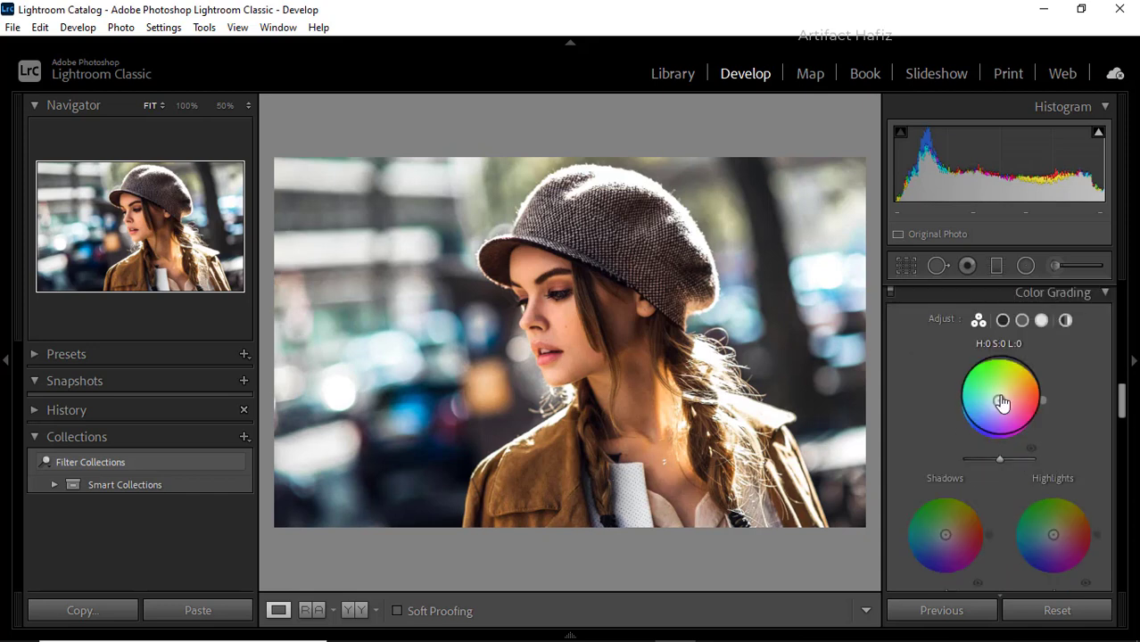
{"action": "left_click_drag", "start_coordinate": [999, 400], "coordinate": [994, 399]}
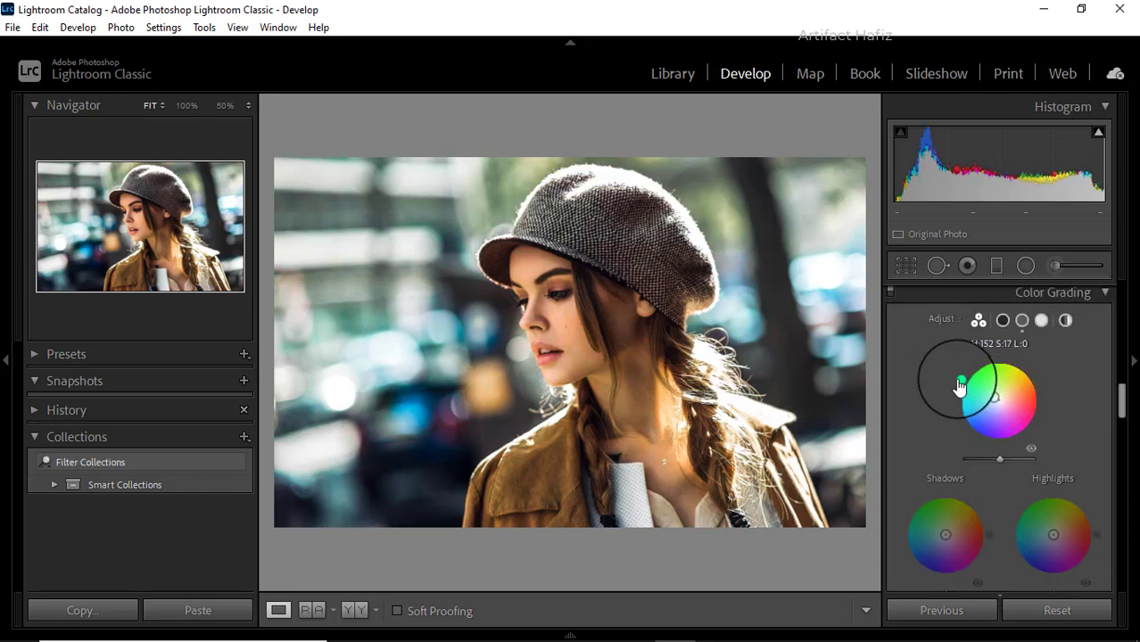
{"action": "mouse_move", "coordinate": [994, 406]}
{"action": "left_mouse_down"}
{"action": "mouse_move", "coordinate": [982, 384]}
{"action": "mouse_move", "coordinate": [1029, 369]}
{"action": "left_mouse_up"}
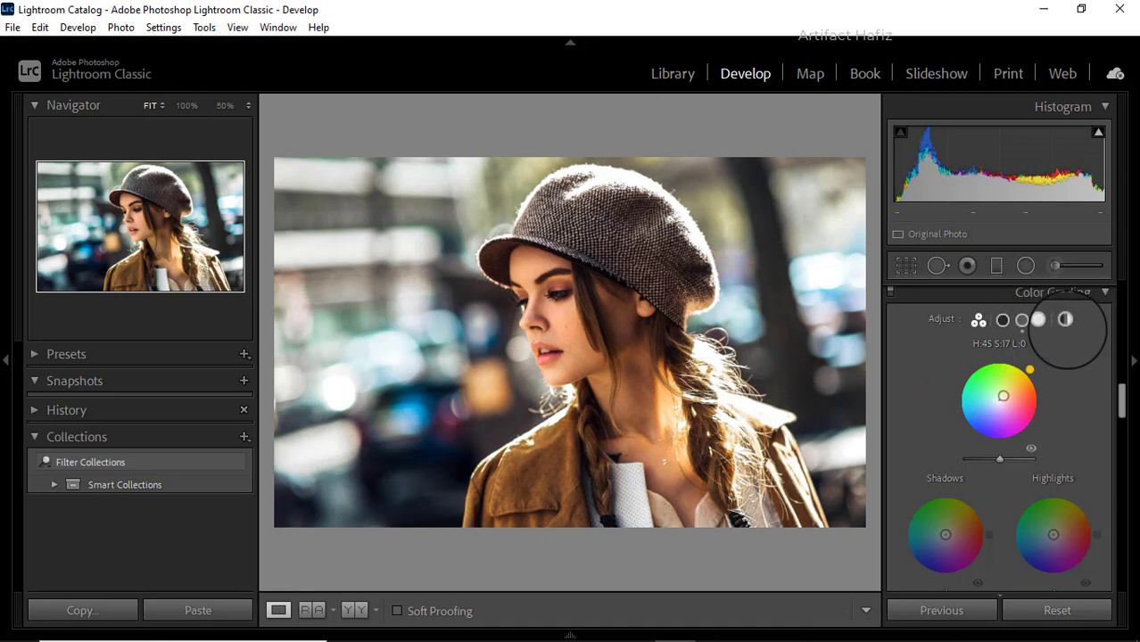
{"action": "left_click_drag", "start_coordinate": [945, 535], "coordinate": [943, 535]}
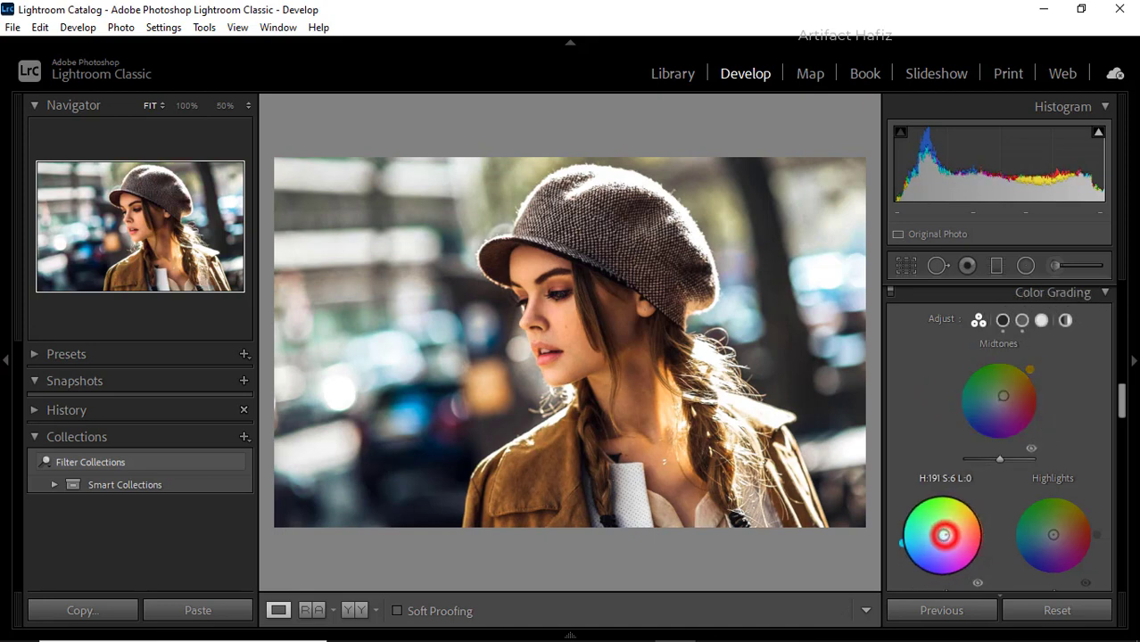
{"action": "left_click_drag", "start_coordinate": [943, 535], "coordinate": [1054, 469]}
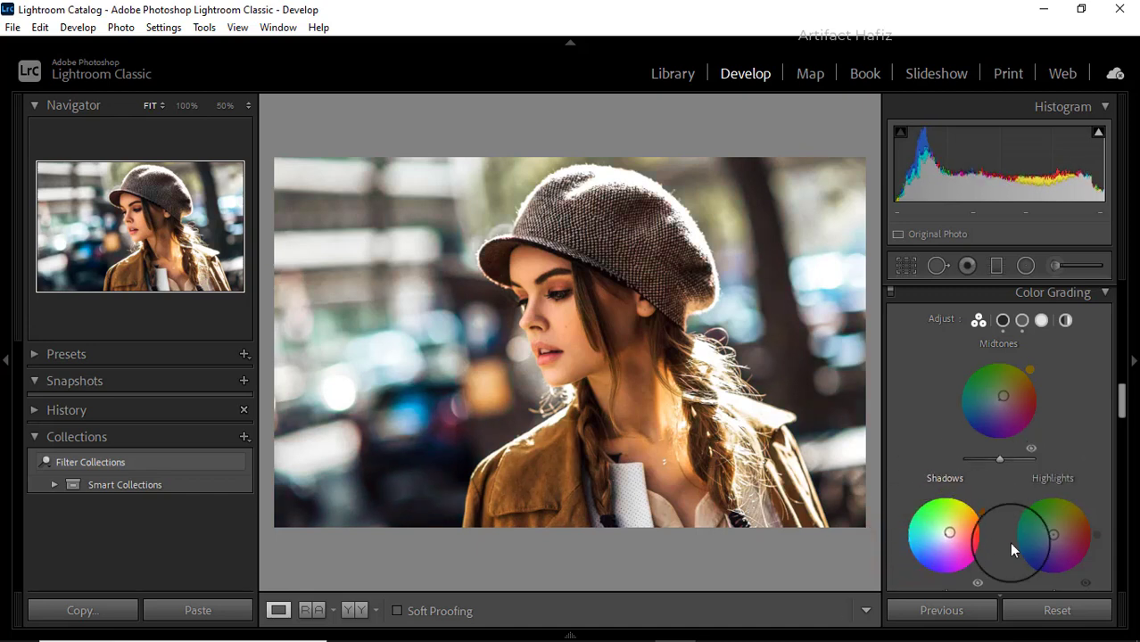
{"action": "mouse_move", "coordinate": [1048, 550]}
{"action": "left_mouse_down"}
{"action": "mouse_move", "coordinate": [1080, 503]}
{"action": "mouse_move", "coordinate": [1069, 494]}
{"action": "left_mouse_up"}
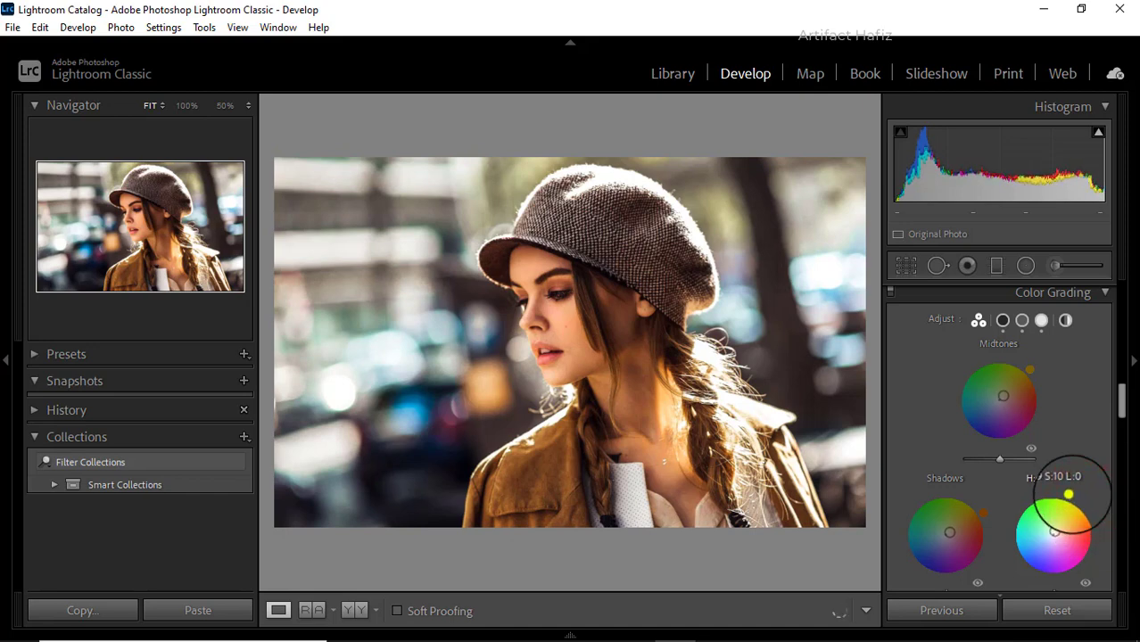
In Detail, set Sharpening Amount 8, Luminance noise reduction 14 and Color noise reduction 16
{"action": "scroll", "coordinate": [1066, 486], "scroll_direction": "down", "scroll_amount": 2}
{"action": "scroll", "coordinate": [1053, 460], "scroll_direction": "down", "scroll_amount": 3}
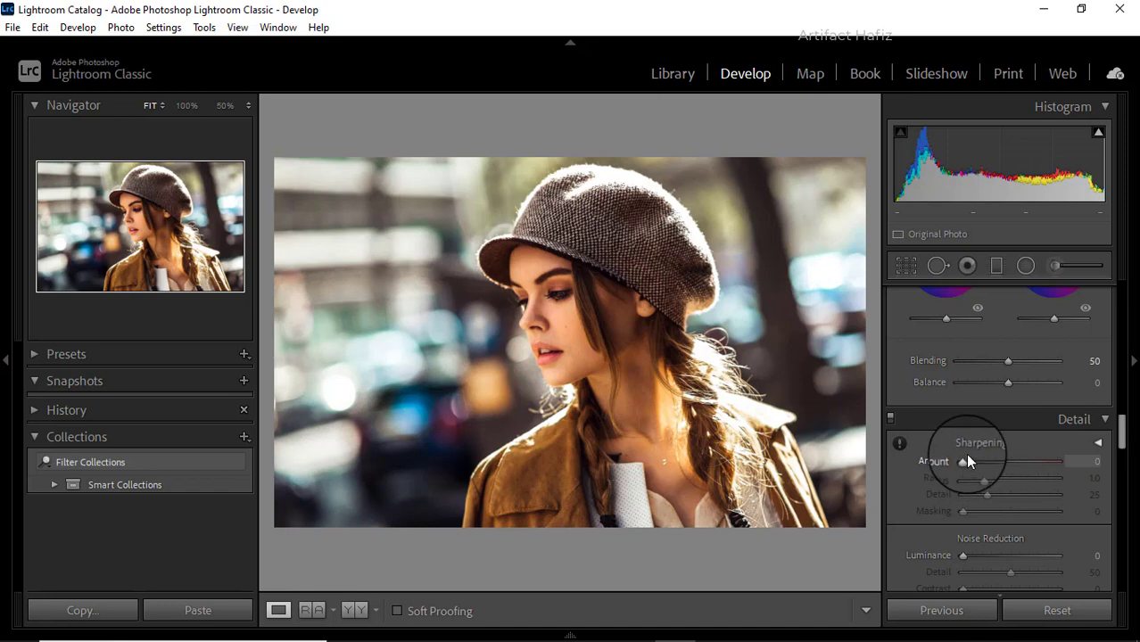
{"action": "scroll", "coordinate": [973, 450], "scroll_direction": "up", "scroll_amount": 2}
{"action": "scroll", "coordinate": [976, 454], "scroll_direction": "down", "scroll_amount": 4}
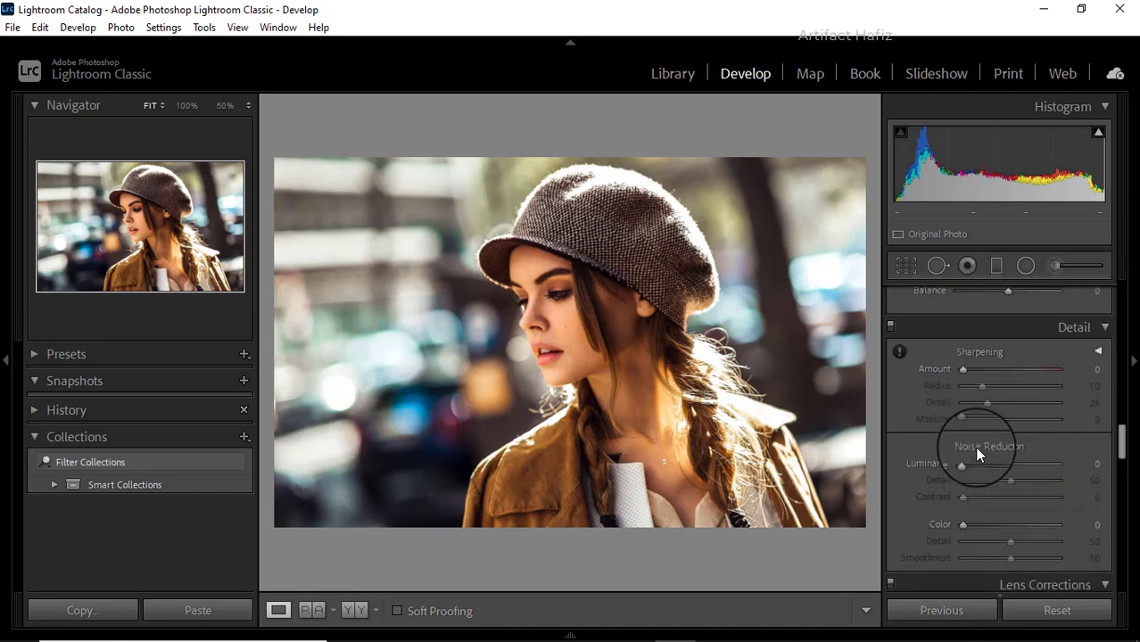
{"action": "scroll", "coordinate": [977, 455], "scroll_direction": "down", "scroll_amount": 2}
{"action": "scroll", "coordinate": [988, 453], "scroll_direction": "up", "scroll_amount": 2}
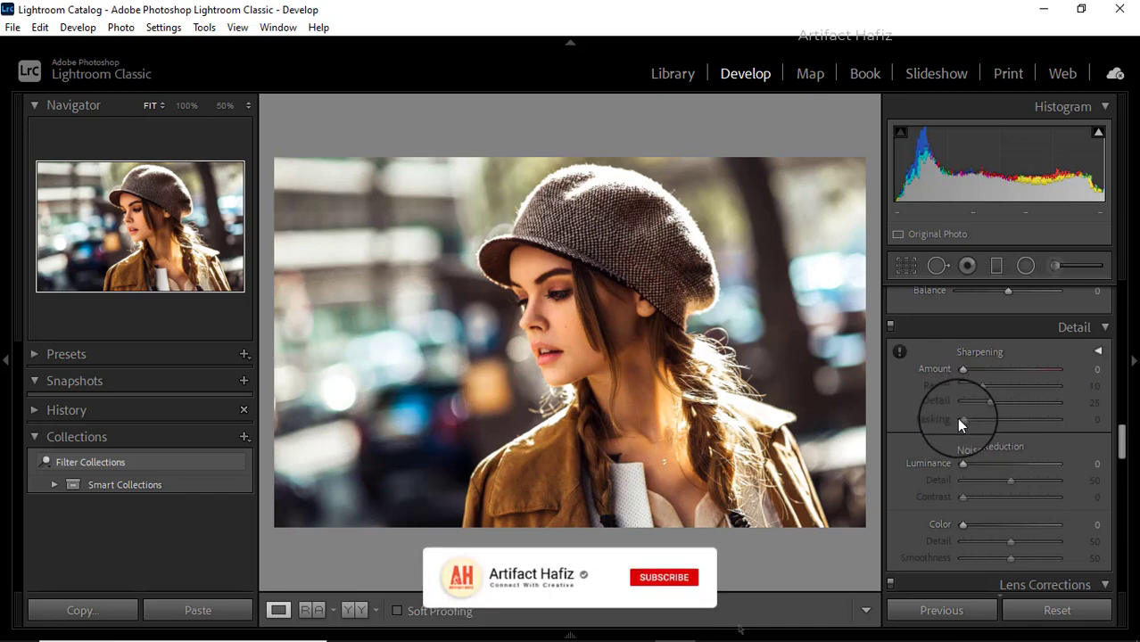
{"action": "left_click_drag", "start_coordinate": [962, 369], "coordinate": [967, 372]}
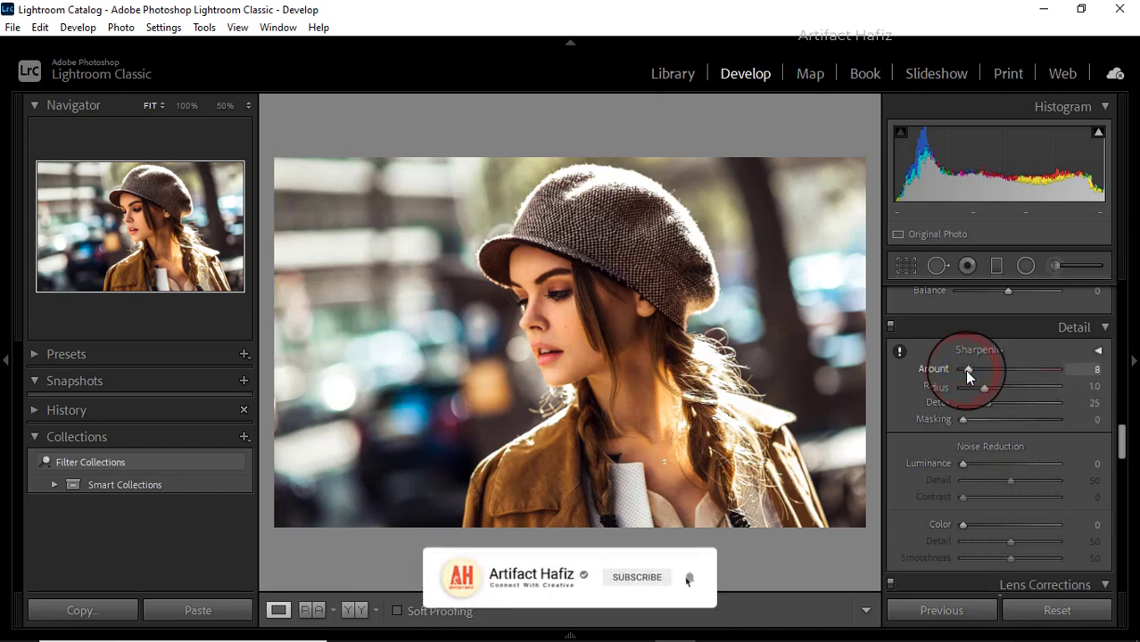
{"action": "left_click_drag", "start_coordinate": [962, 463], "coordinate": [975, 463]}
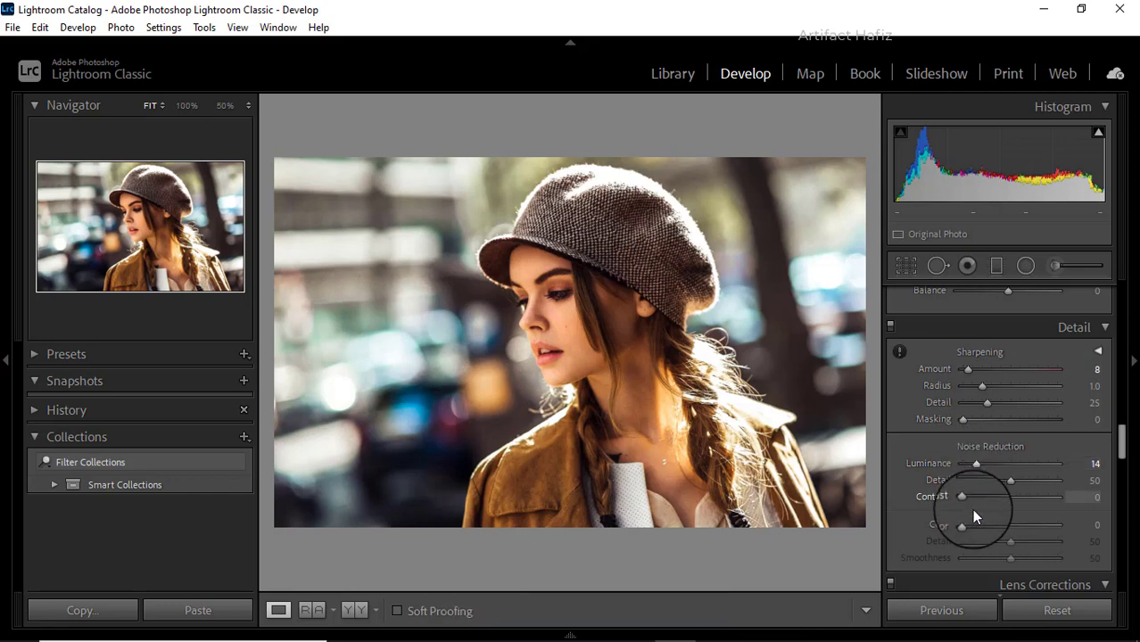
{"action": "left_click_drag", "start_coordinate": [962, 526], "coordinate": [979, 525]}
Set Post-Crop Vignetting Amount to -14 to darken the portrait's edges
{"action": "scroll", "coordinate": [982, 498], "scroll_direction": "down", "scroll_amount": 2}
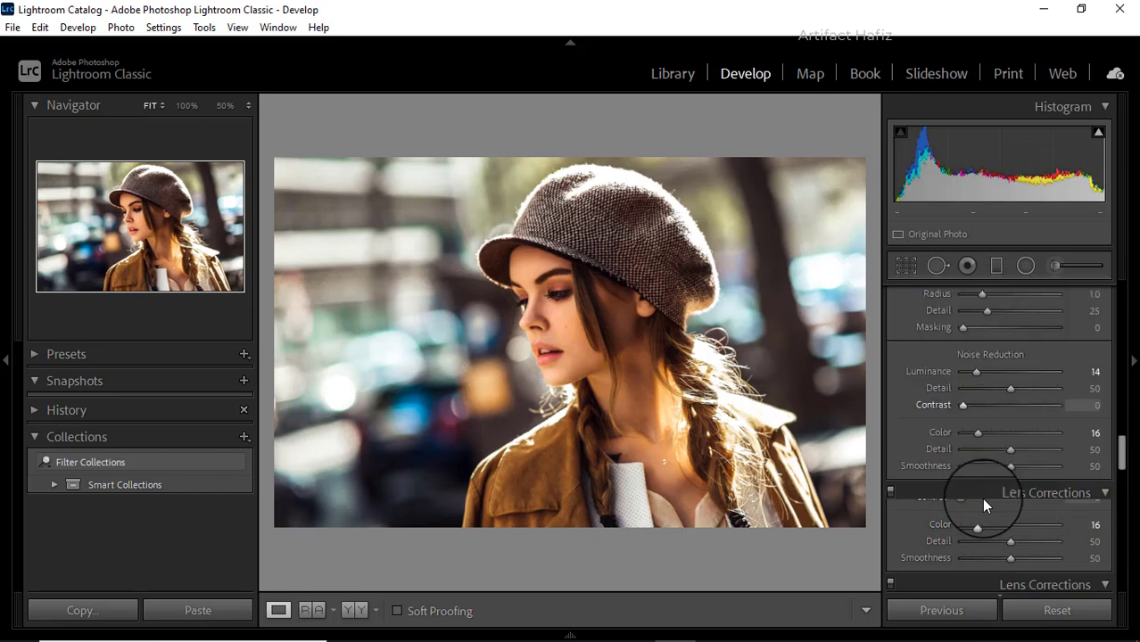
{"action": "scroll", "coordinate": [982, 505], "scroll_direction": "down", "scroll_amount": 2}
{"action": "scroll", "coordinate": [981, 505], "scroll_direction": "down", "scroll_amount": 3}
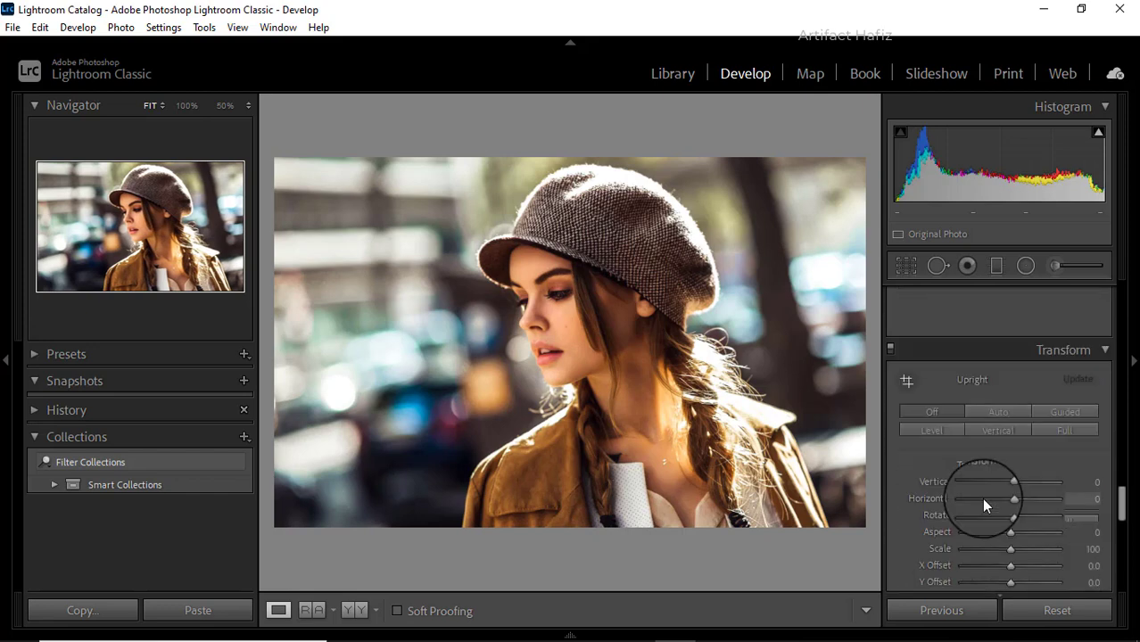
{"action": "scroll", "coordinate": [984, 504], "scroll_direction": "down", "scroll_amount": 2}
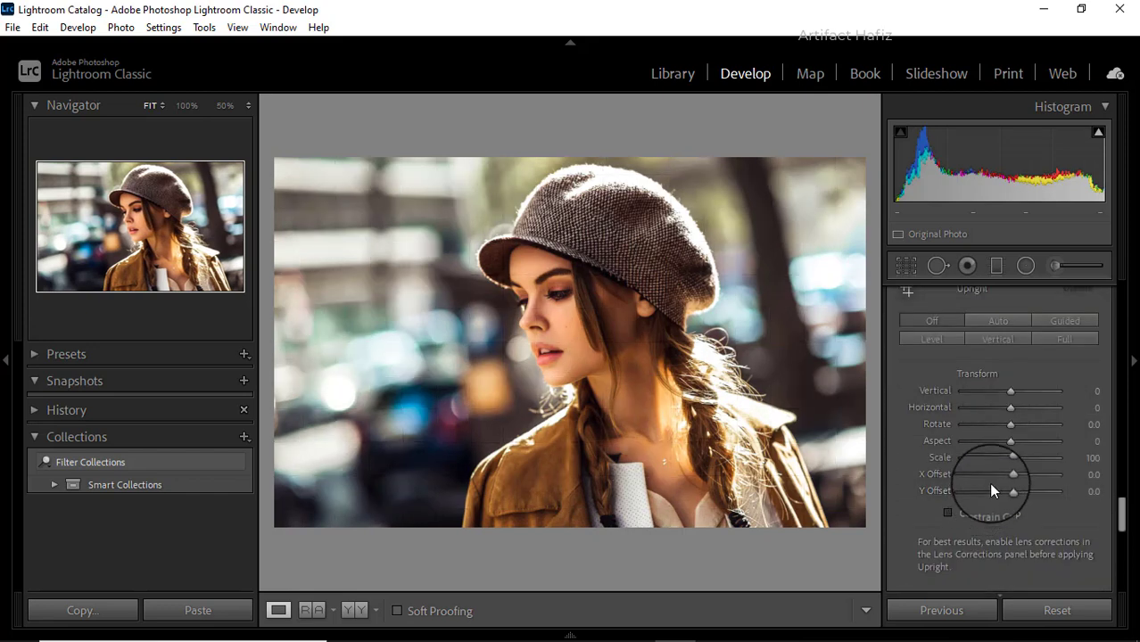
{"action": "scroll", "coordinate": [990, 489], "scroll_direction": "up", "scroll_amount": 1}
{"action": "scroll", "coordinate": [990, 490], "scroll_direction": "down", "scroll_amount": 3}
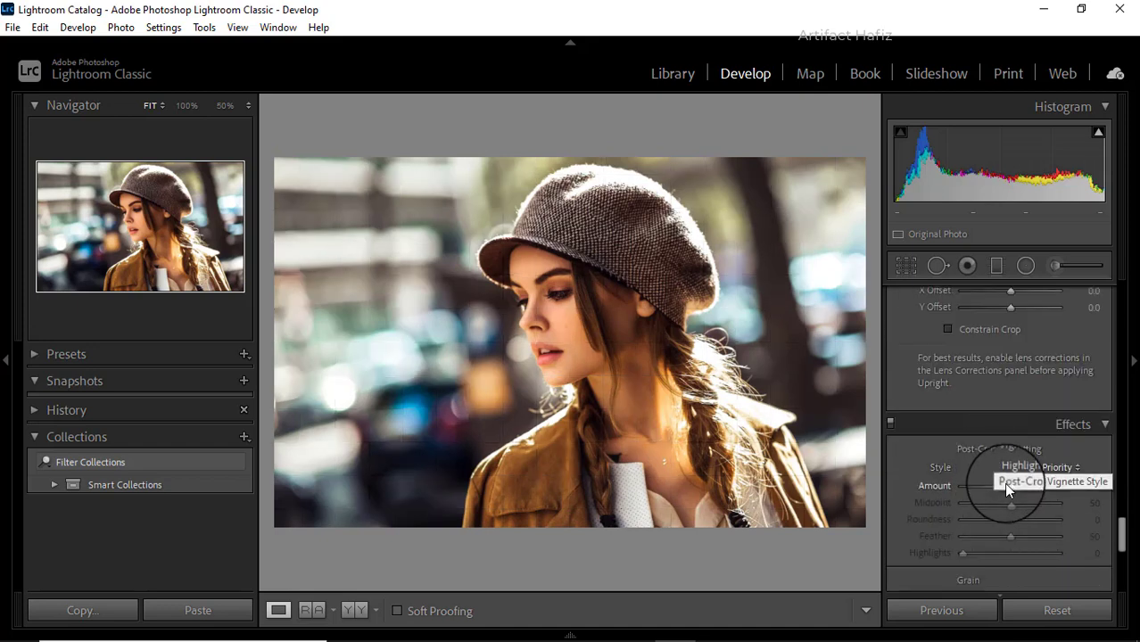
{"action": "mouse_move", "coordinate": [1008, 486]}
{"action": "left_mouse_down"}
{"action": "mouse_move", "coordinate": [993, 487]}
{"action": "mouse_move", "coordinate": [1002, 486]}
{"action": "left_mouse_up"}
Set Calibration saturation: Red Primary -12, Green Primary +7, Blue Primary +9
{"action": "scroll", "coordinate": [1017, 477], "scroll_direction": "down", "scroll_amount": 2}
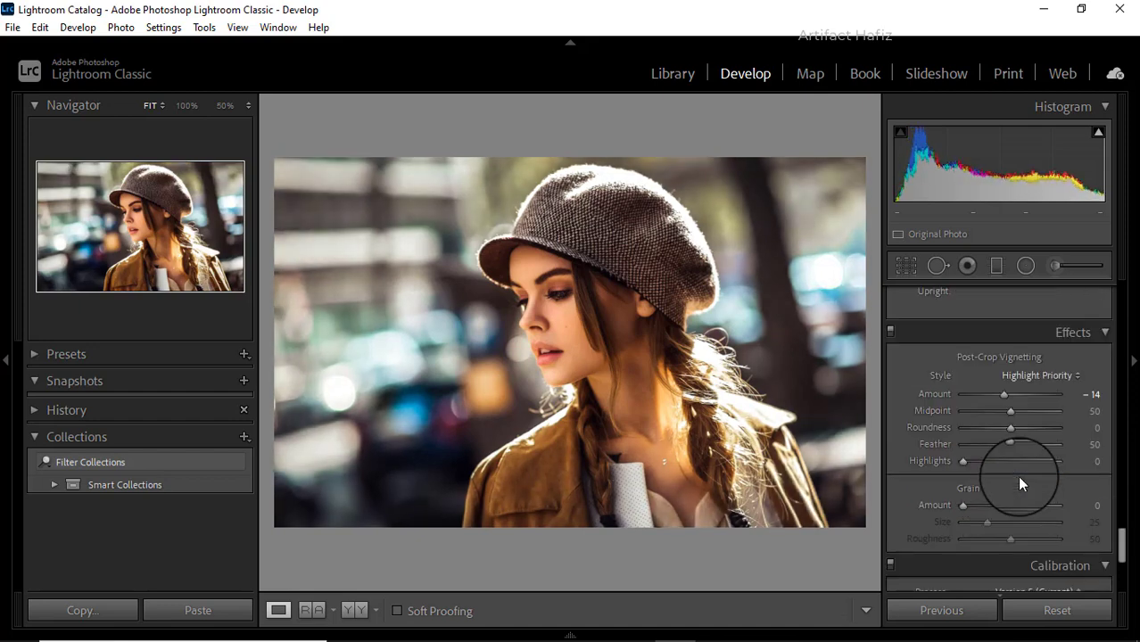
{"action": "scroll", "coordinate": [1017, 475], "scroll_direction": "down", "scroll_amount": 2}
{"action": "scroll", "coordinate": [1016, 476], "scroll_direction": "down", "scroll_amount": 3}
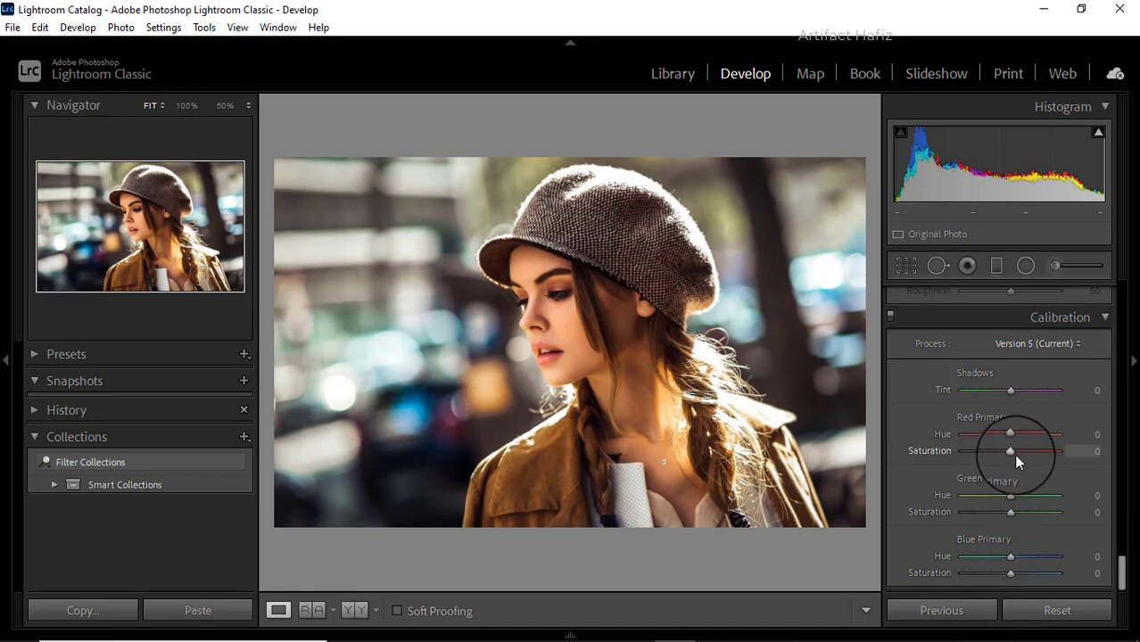
{"action": "left_click_drag", "start_coordinate": [1012, 451], "coordinate": [1004, 451]}
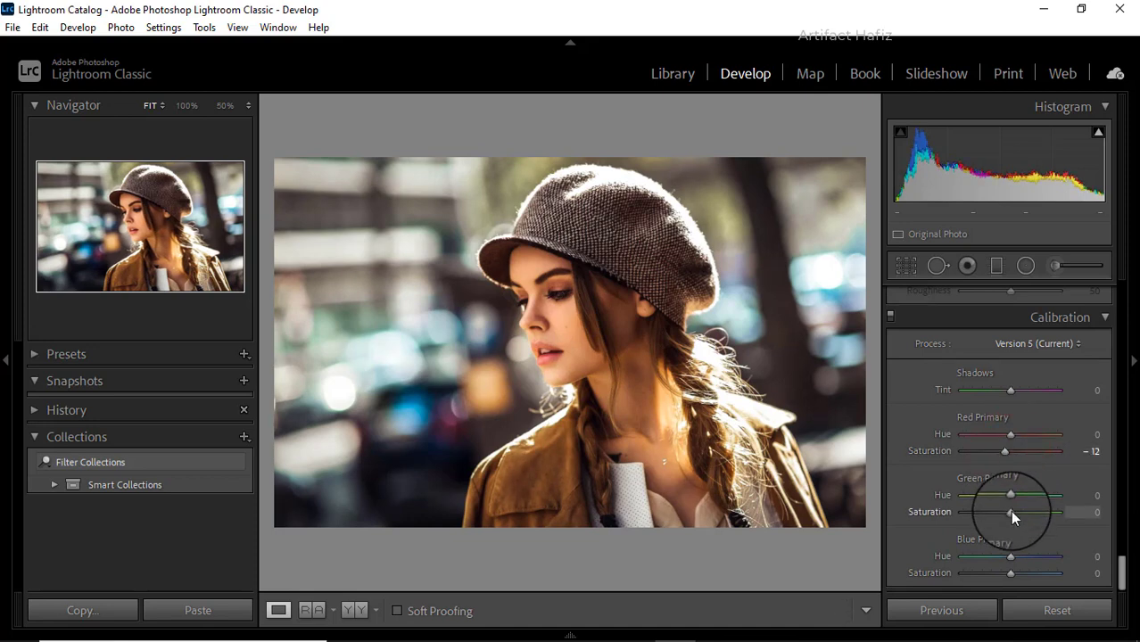
{"action": "left_click_drag", "start_coordinate": [1011, 512], "coordinate": [1014, 512]}
{"action": "left_click_drag", "start_coordinate": [1011, 573], "coordinate": [1015, 574]}
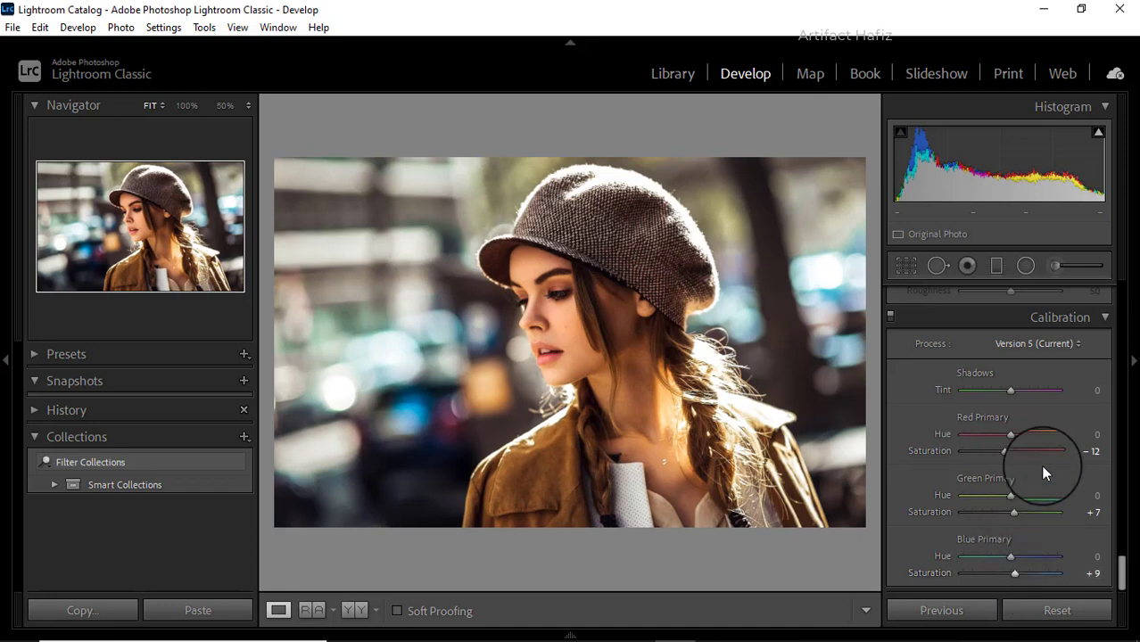
Switch to the Before & After view to compare the original and edited portrait
{"action": "left_click", "coordinate": [348, 611]}
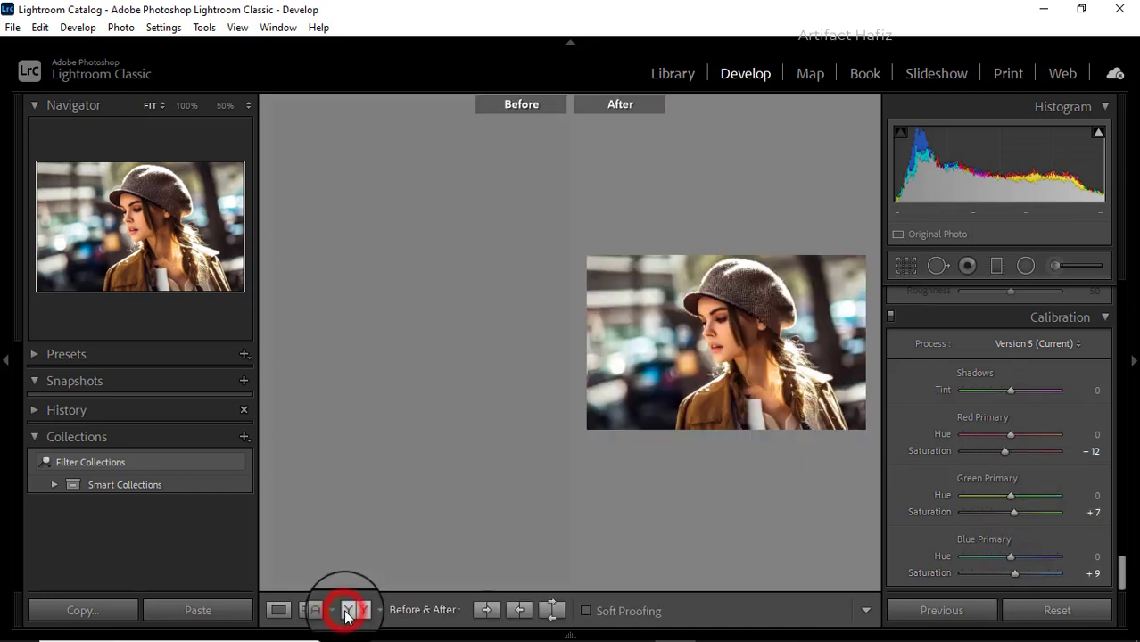